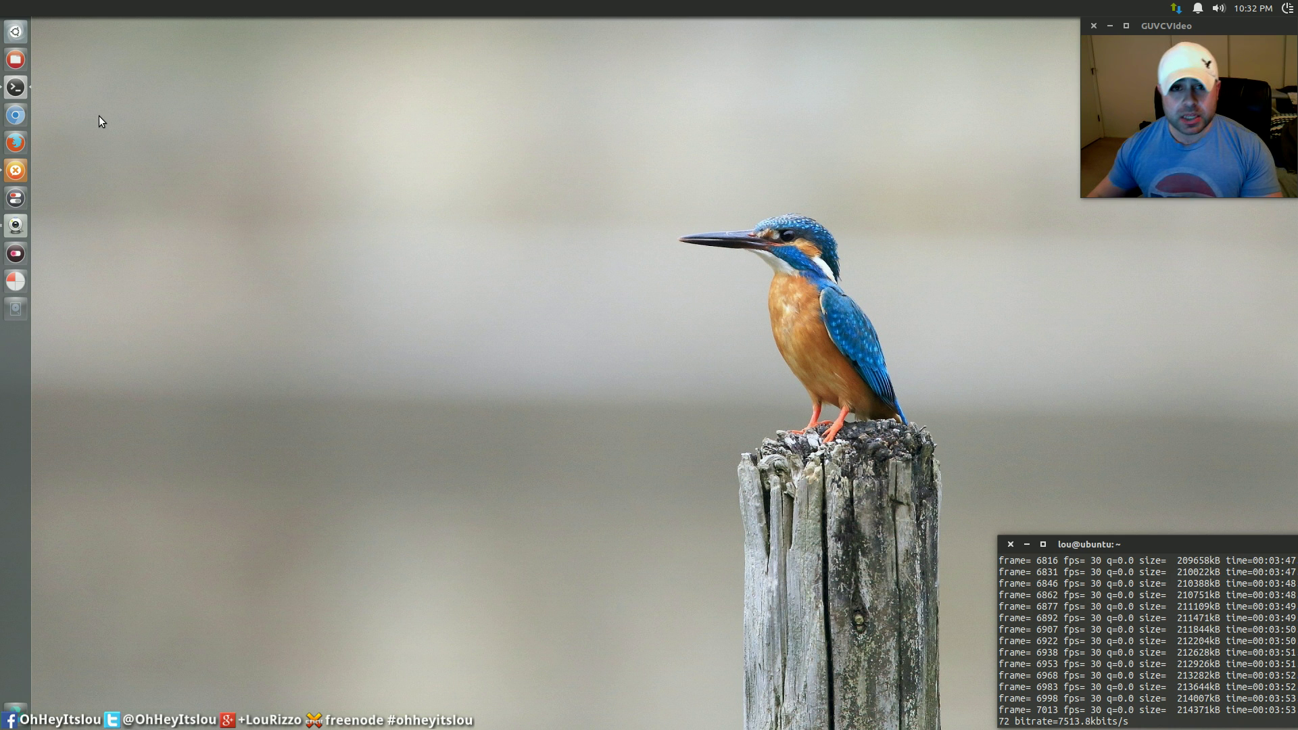
Open the Home folder in Files, position its window, and launch Unity Tweak Tool beside it
left_click(15, 60)
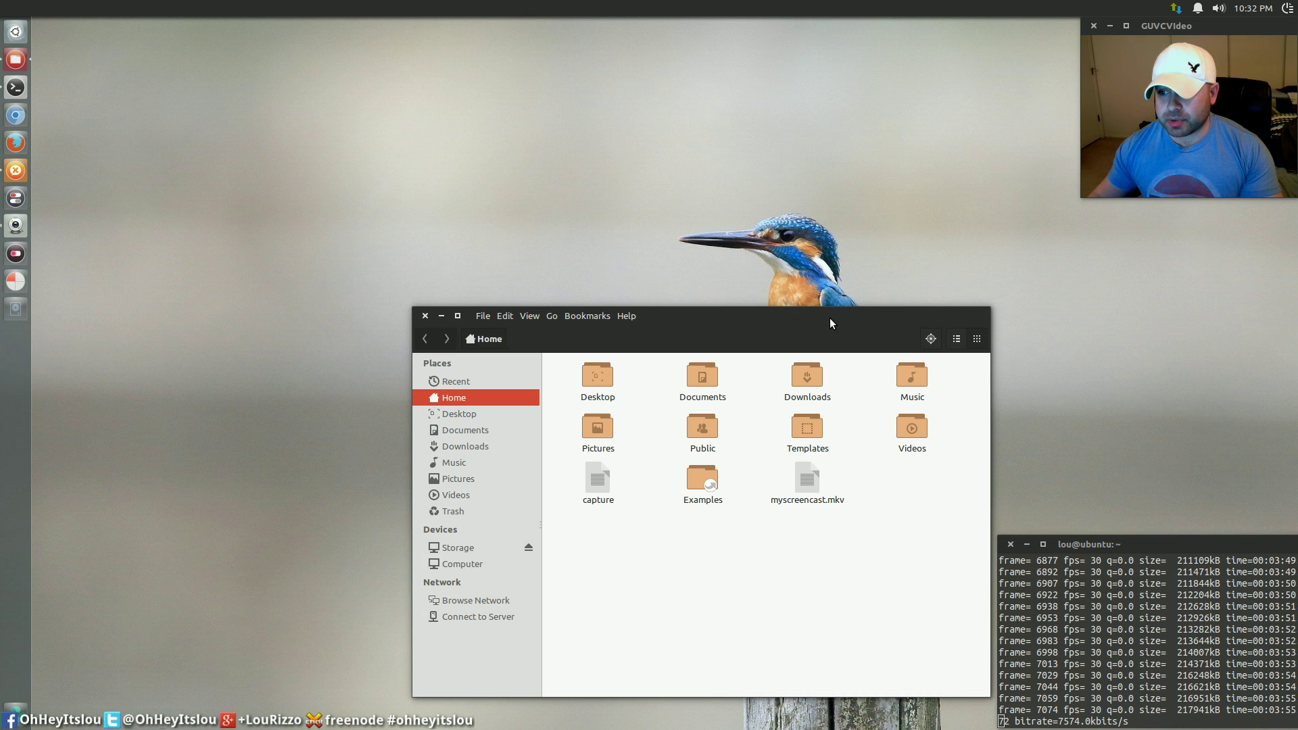
left_click_drag(830, 318, 603, 196)
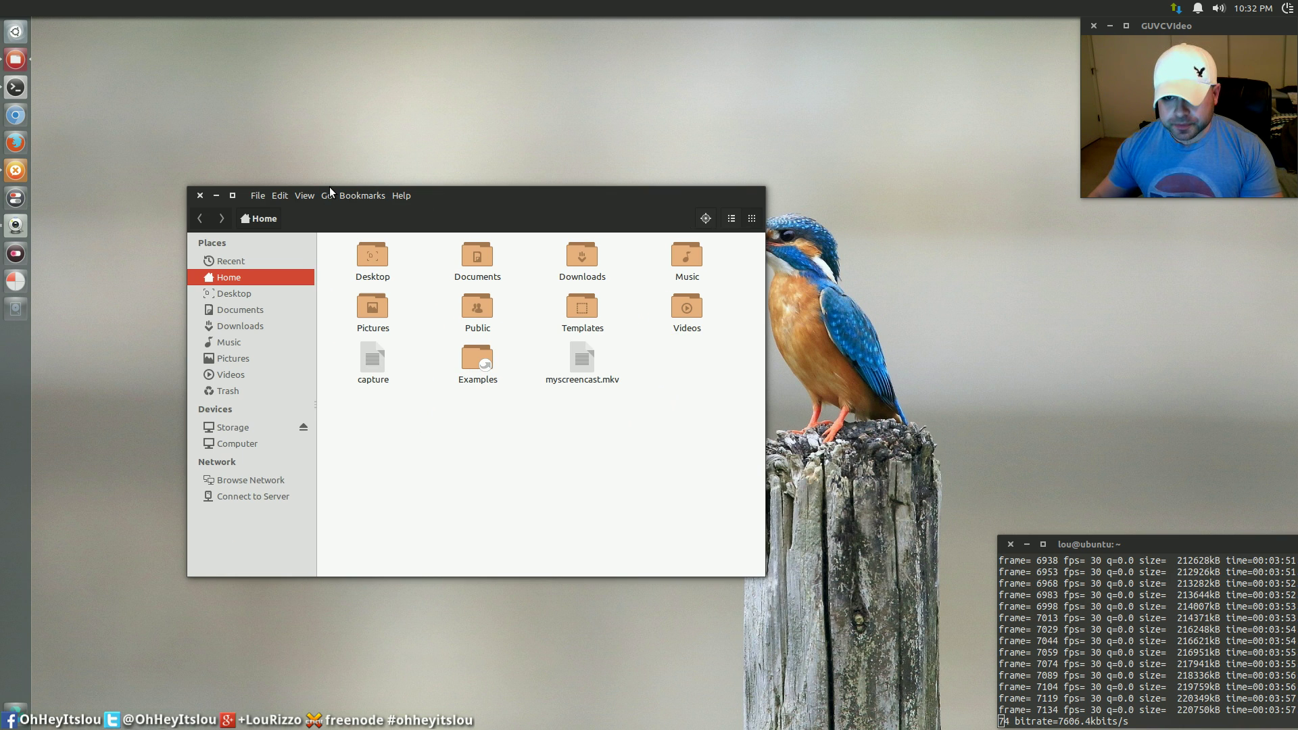
left_click_drag(512, 197, 563, 126)
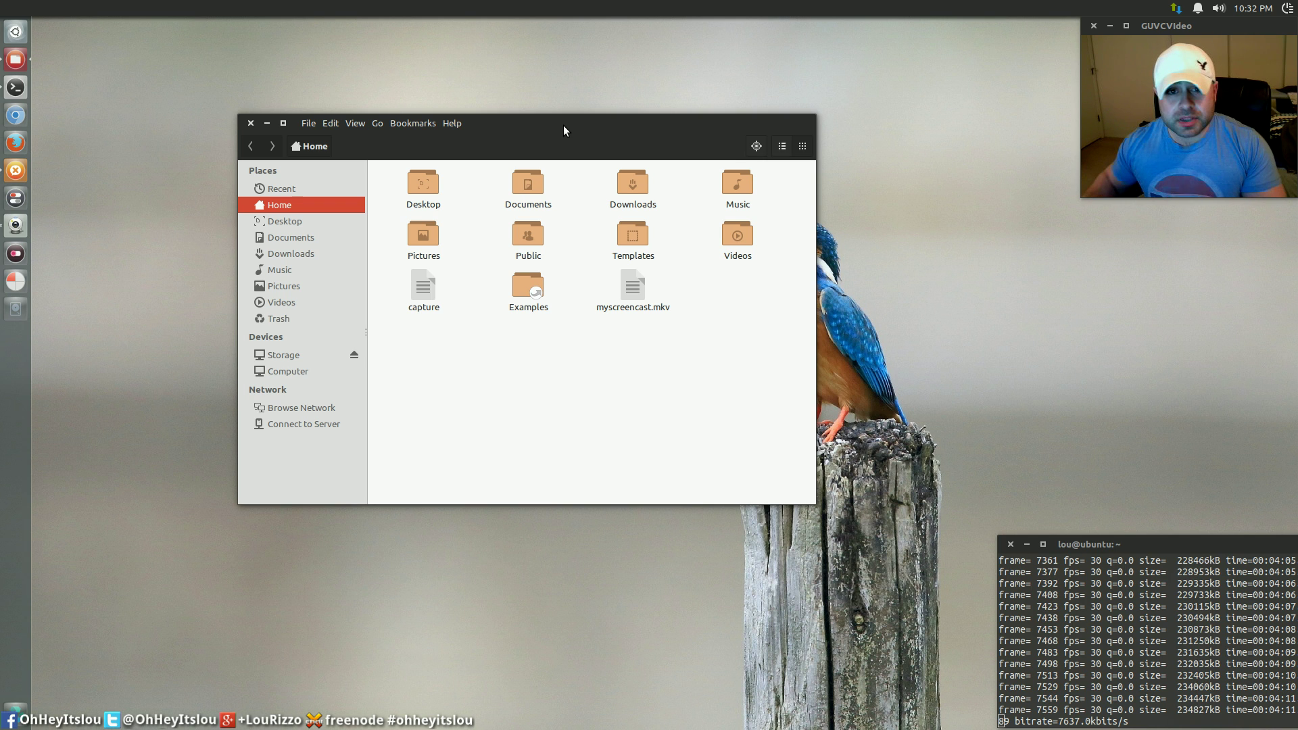
left_click(9, 255)
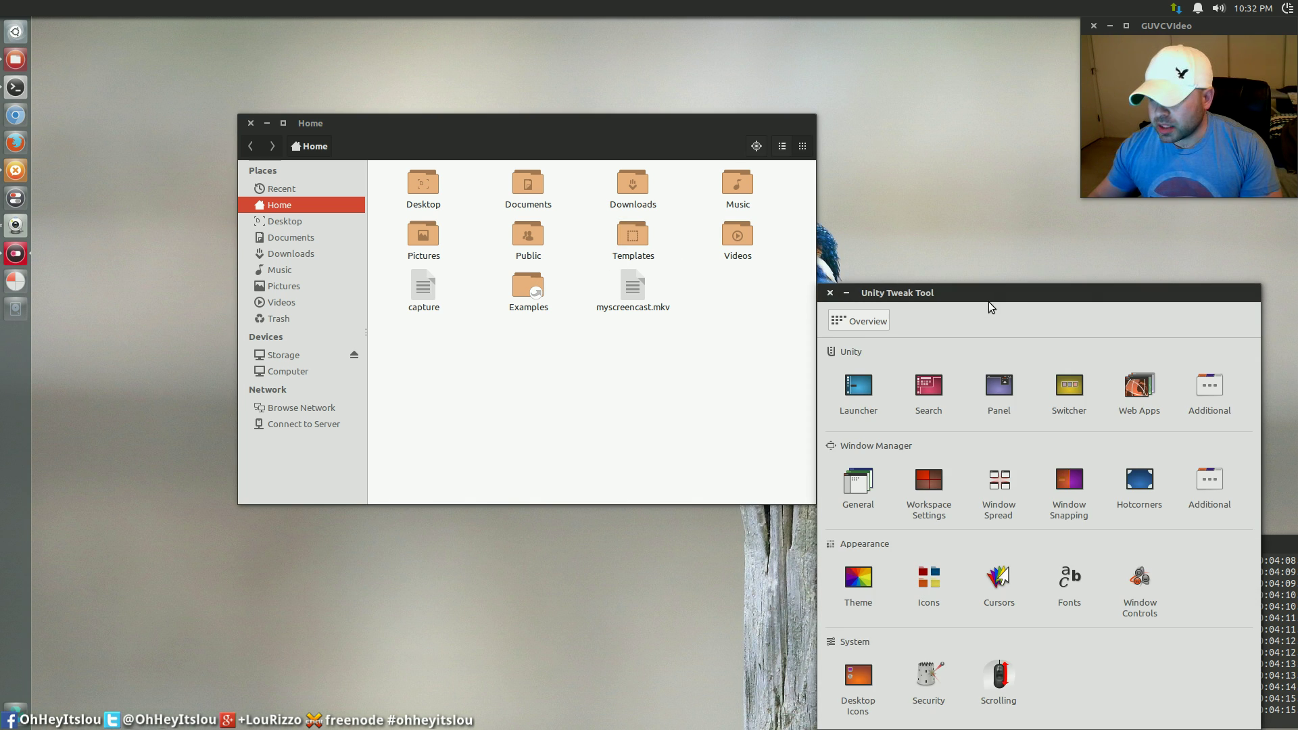
Try the Default and then the Unity-icon-theme icon sets from Appearance > Icons
left_click_drag(989, 301, 728, 208)
left_click(594, 492)
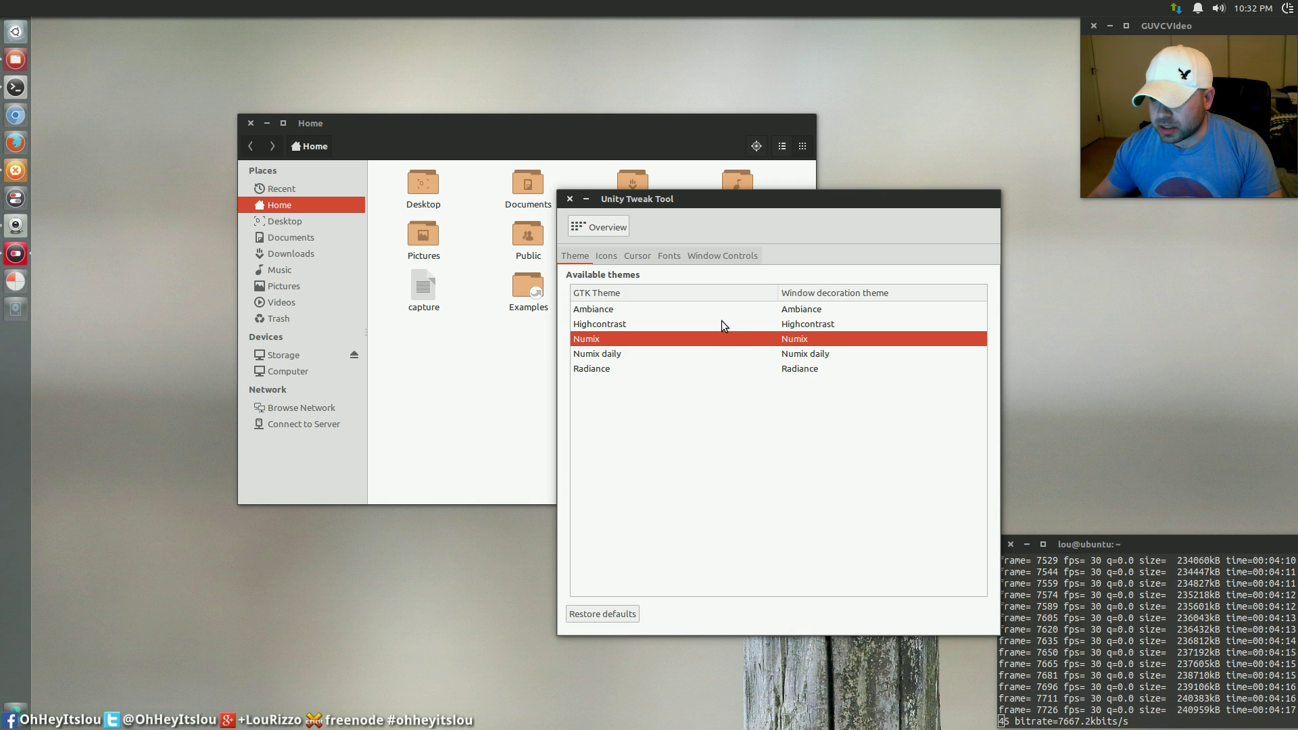
left_click(607, 256)
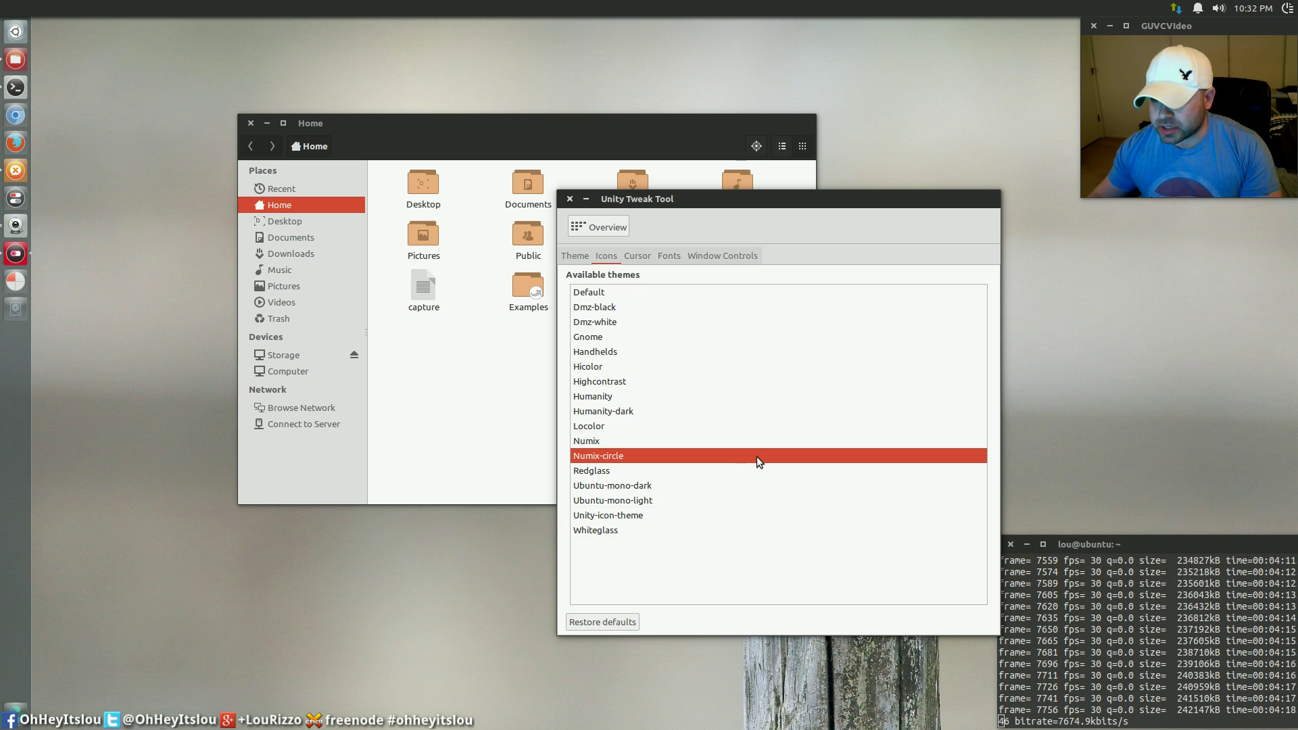
left_click(677, 295)
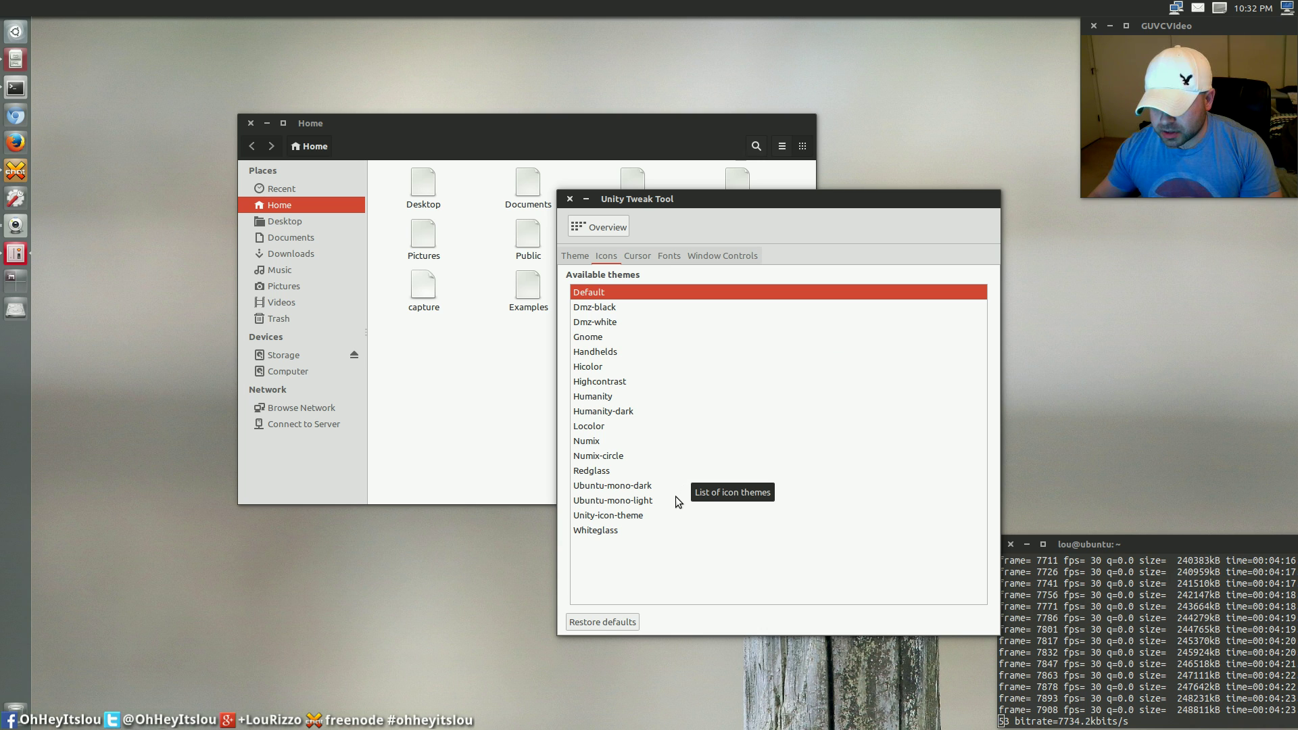
left_click(667, 514)
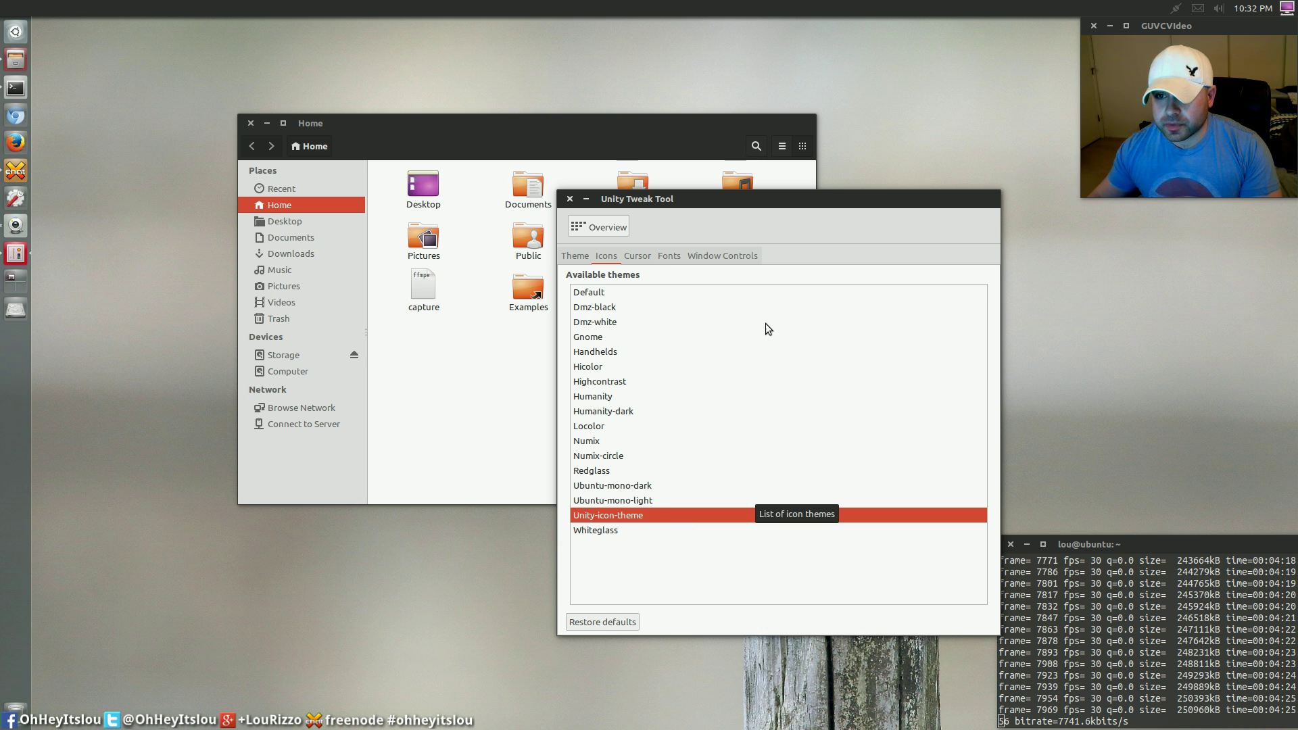
Rearrange the Tweak Tool and Home windows and switch back to the Numix-circle icon theme
left_click_drag(781, 199, 1041, 248)
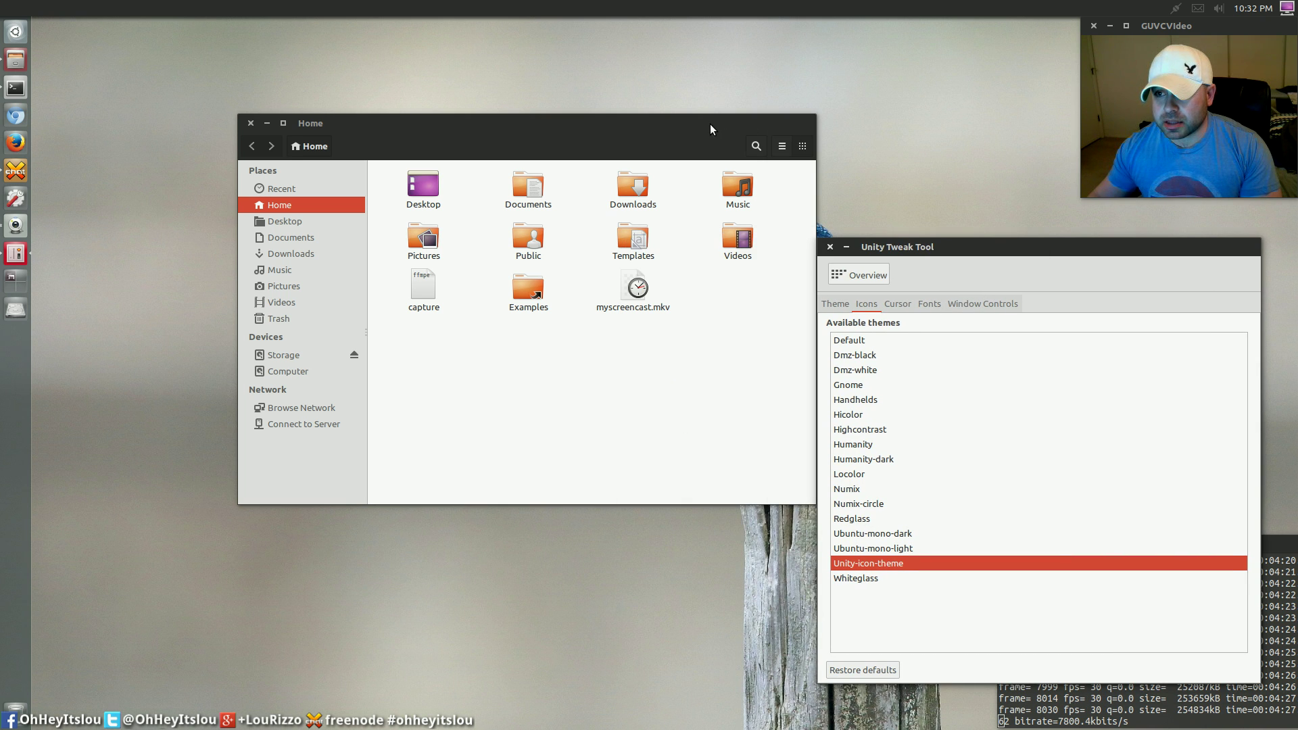
left_click_drag(710, 124, 561, 81)
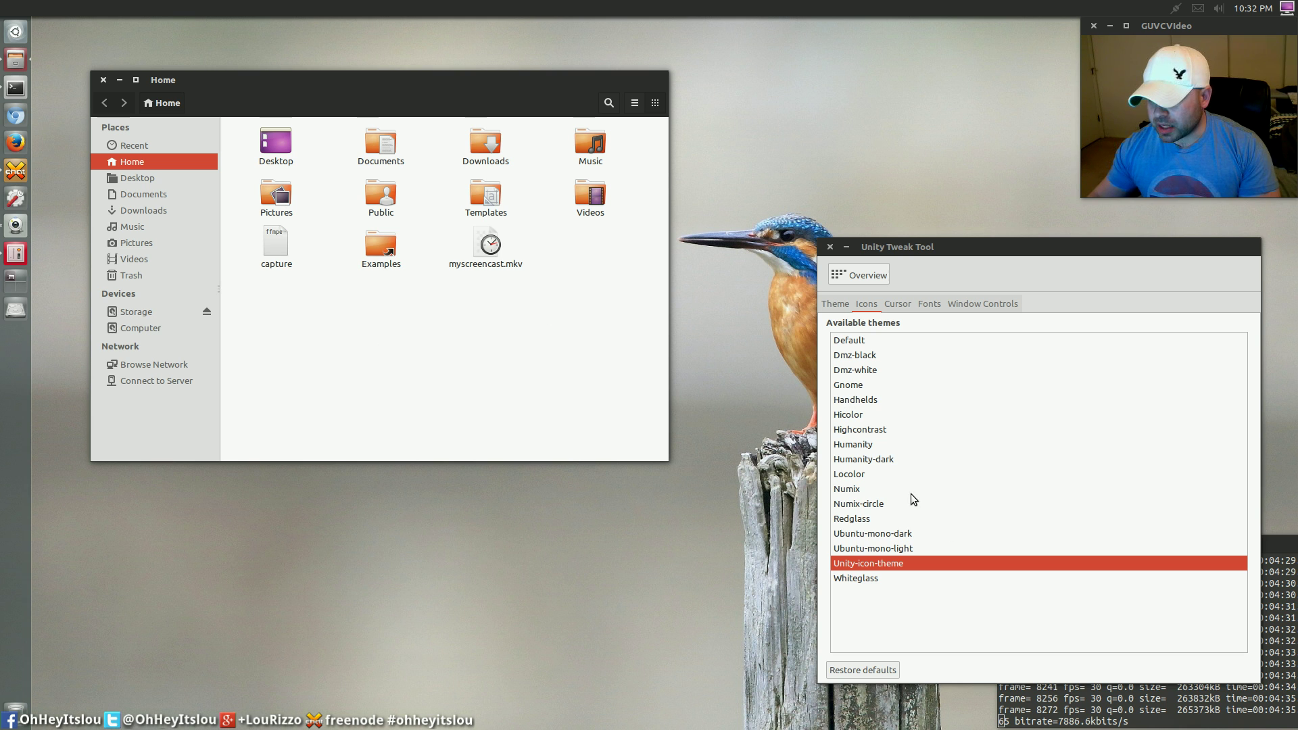
left_click(886, 505)
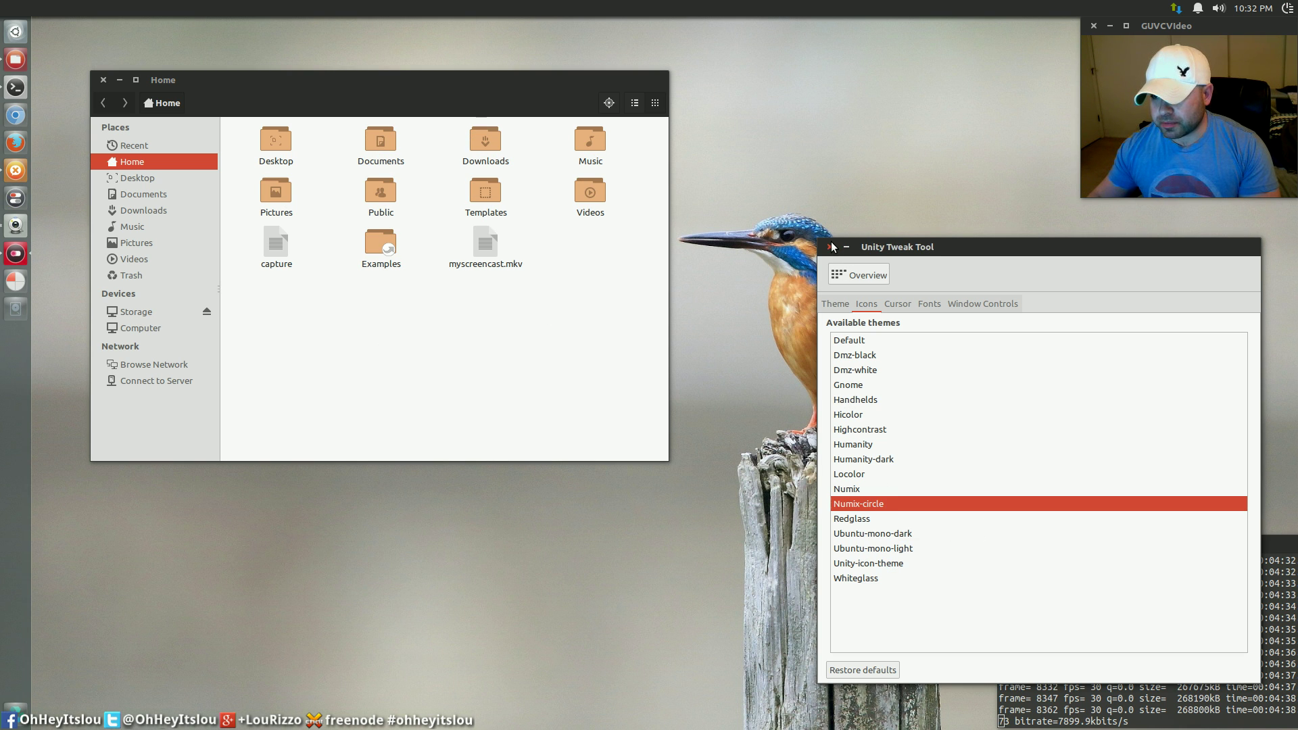
left_click(831, 246)
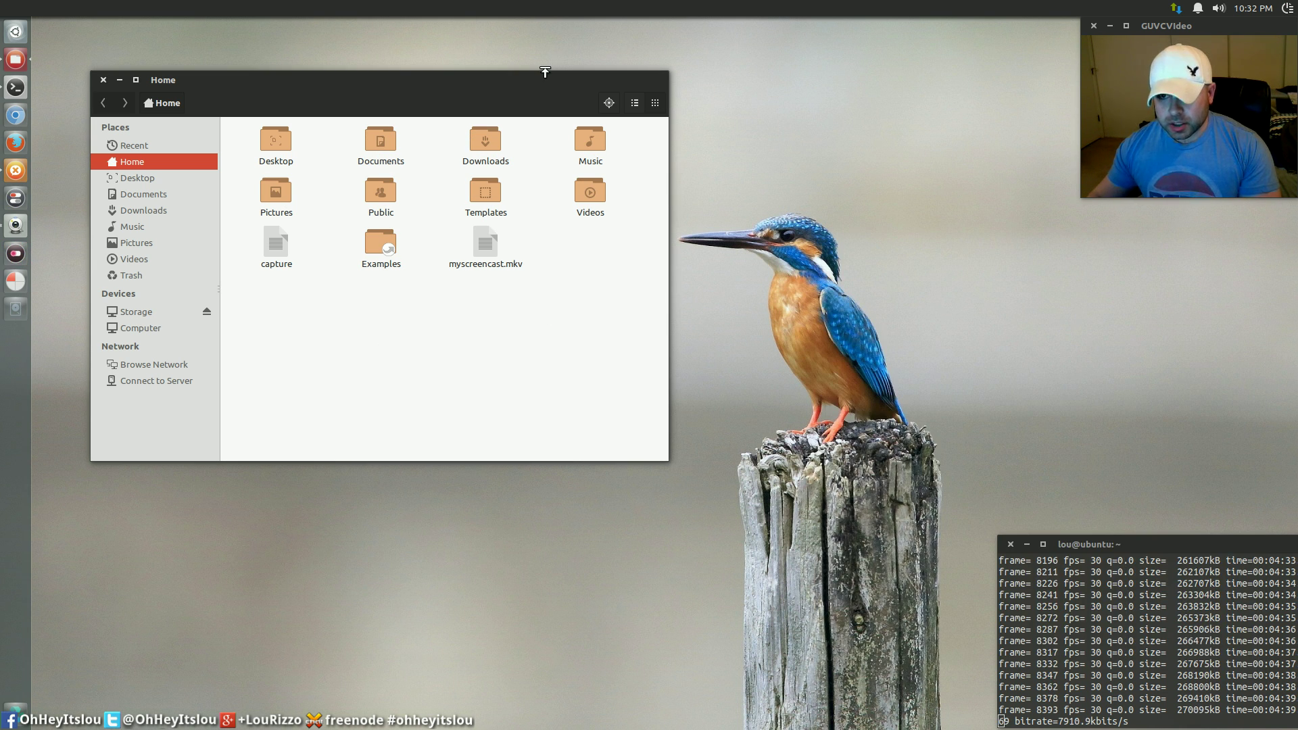
left_click_drag(542, 74, 542, 76)
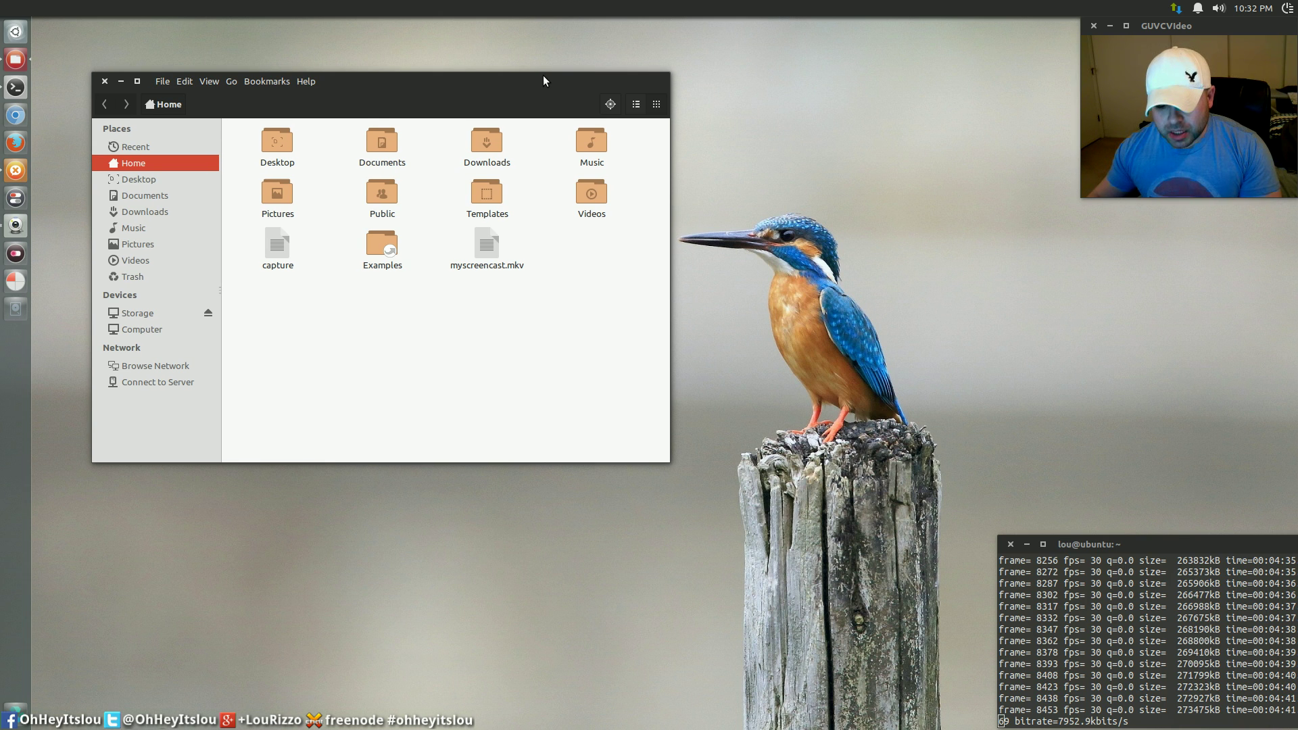
left_click(122, 82)
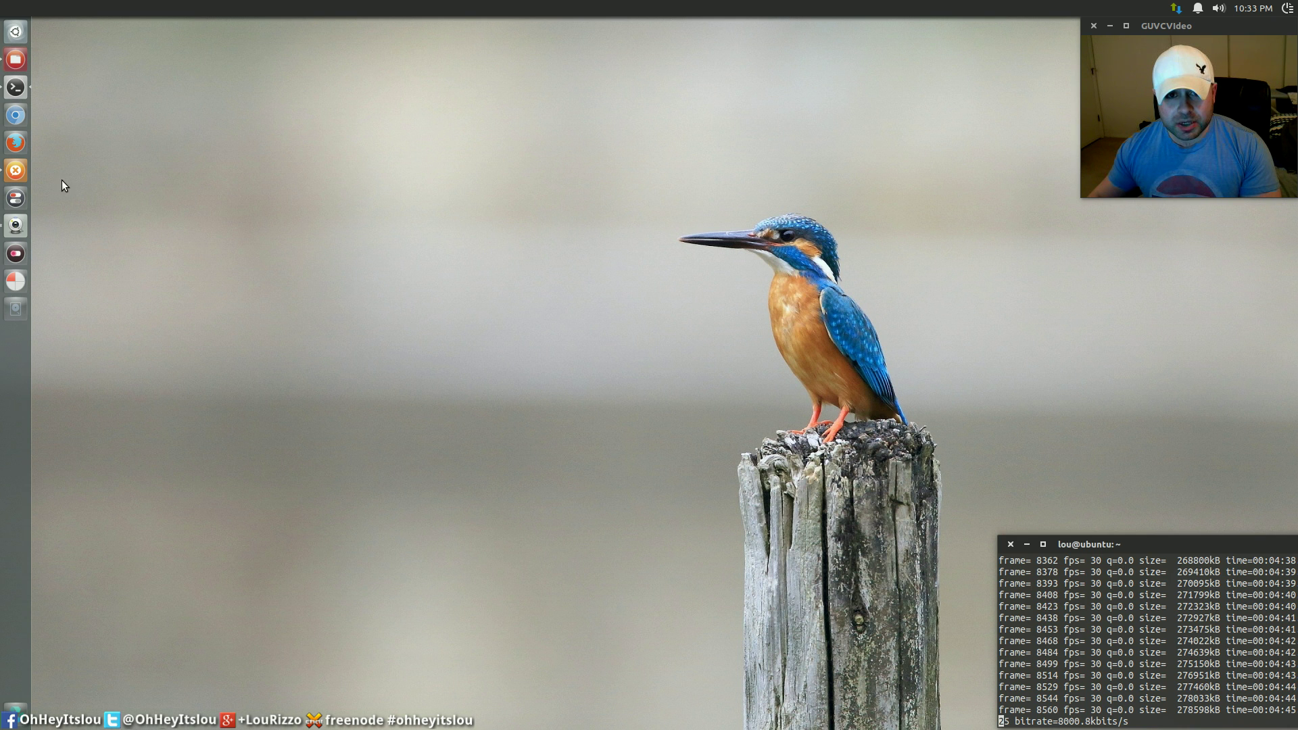
left_click(16, 59)
left_click_drag(491, 78, 611, 71)
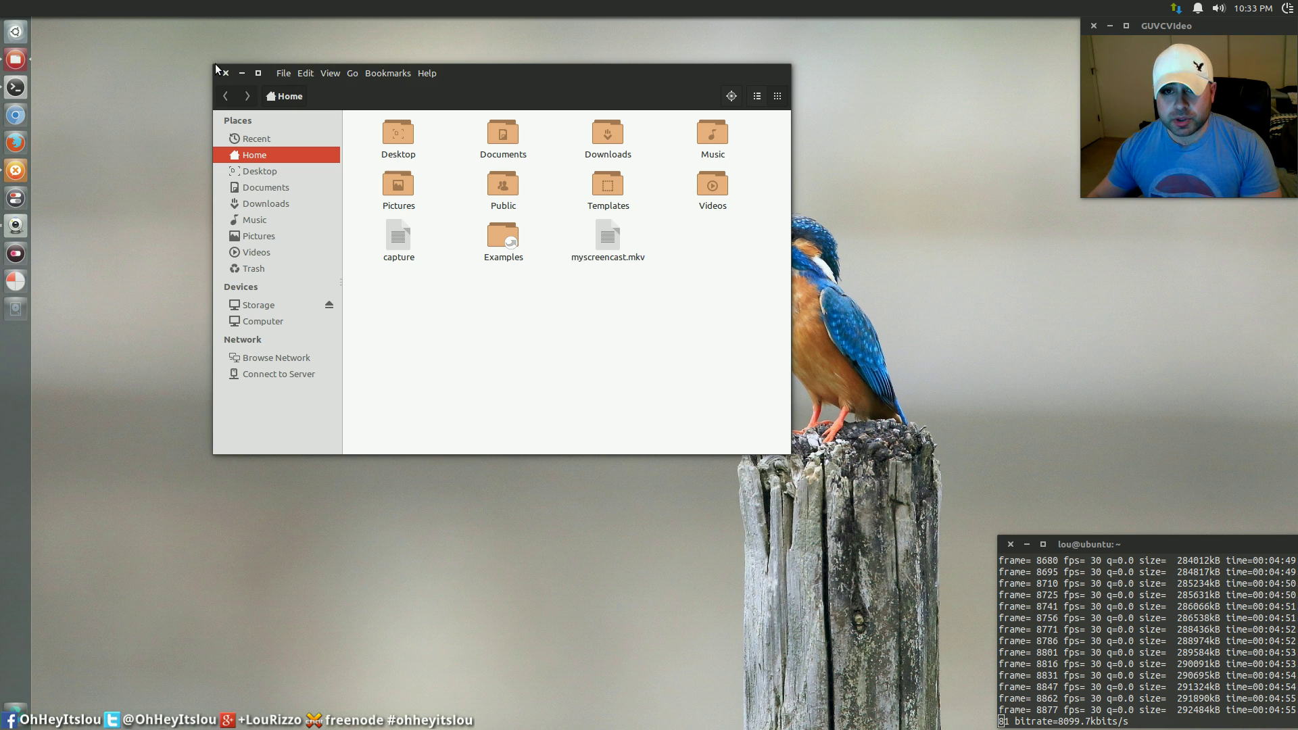
Shrink the Home window, snap it to the left half and free it again
left_click_drag(216, 67, 324, 123)
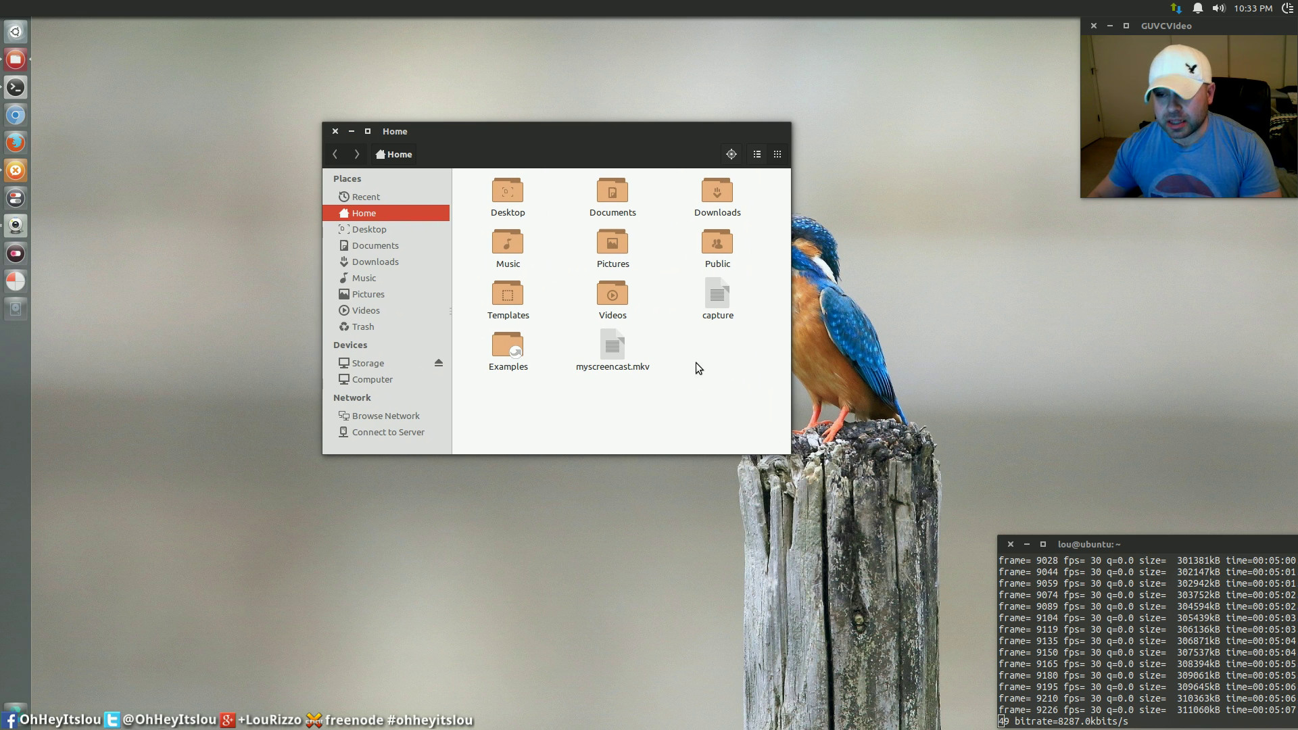
left_click_drag(566, 129, 1, 129)
left_click_drag(318, 25, 2, 210)
left_click_drag(445, 30, 1, 338)
left_click_drag(432, 34, 498, 115)
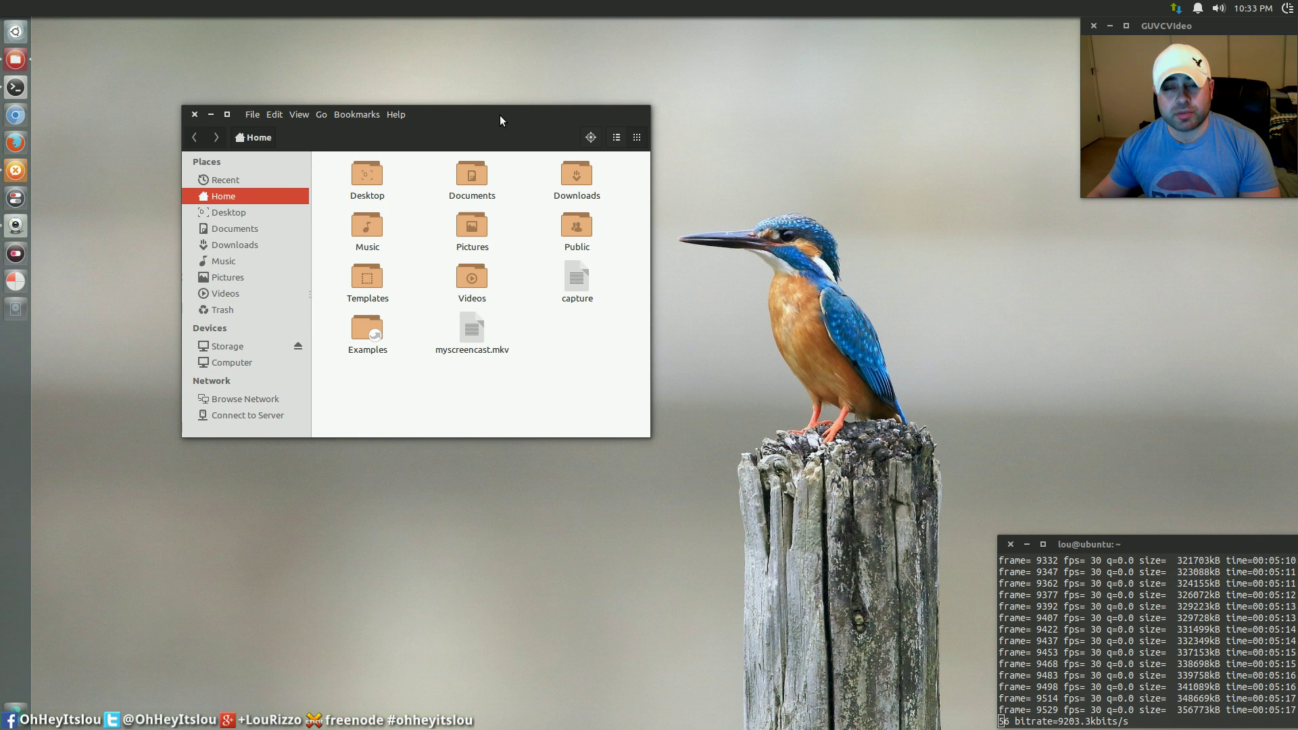
Resize and reposition the floating Home window, then close it
mouse_move(172, 108)
left_mouse_down()
mouse_move(344, 168)
mouse_move(144, 154)
mouse_move(361, 177)
mouse_move(165, 195)
mouse_move(142, 134)
mouse_move(200, 133)
mouse_move(168, 98)
left_mouse_up()
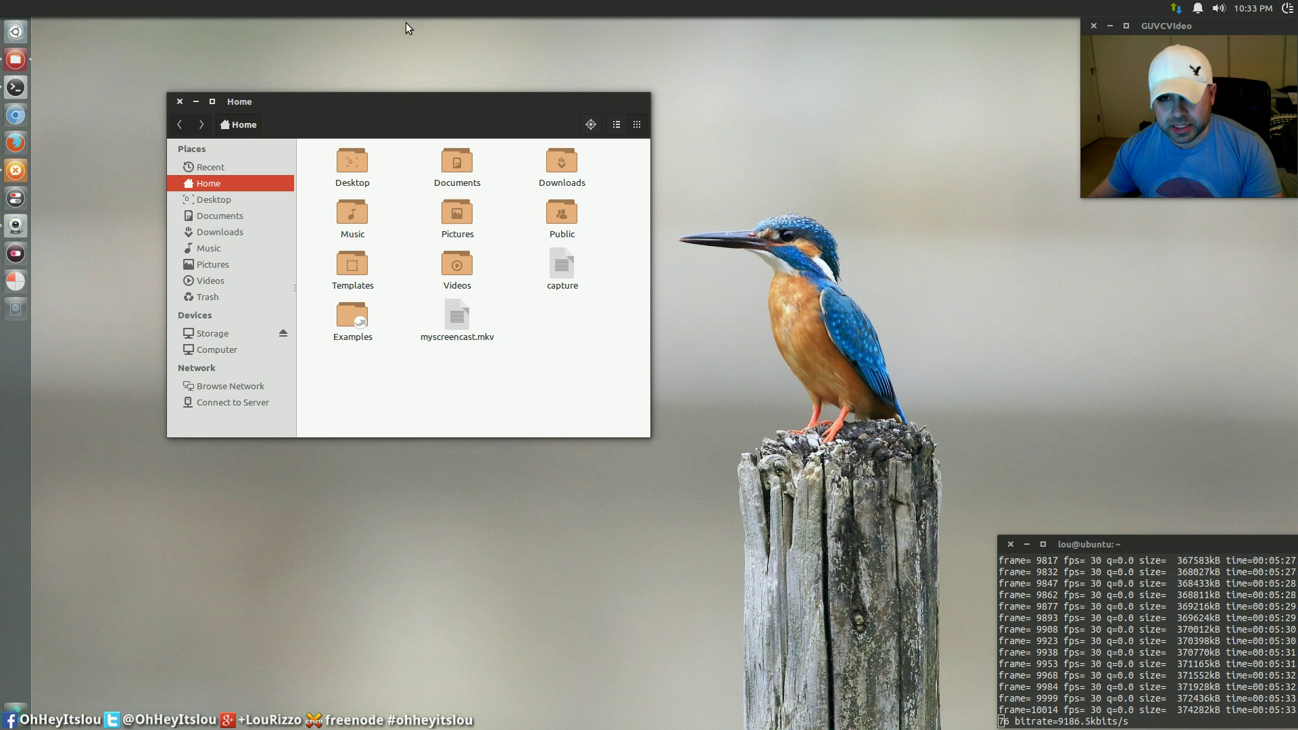
left_click_drag(506, 112, 593, 98)
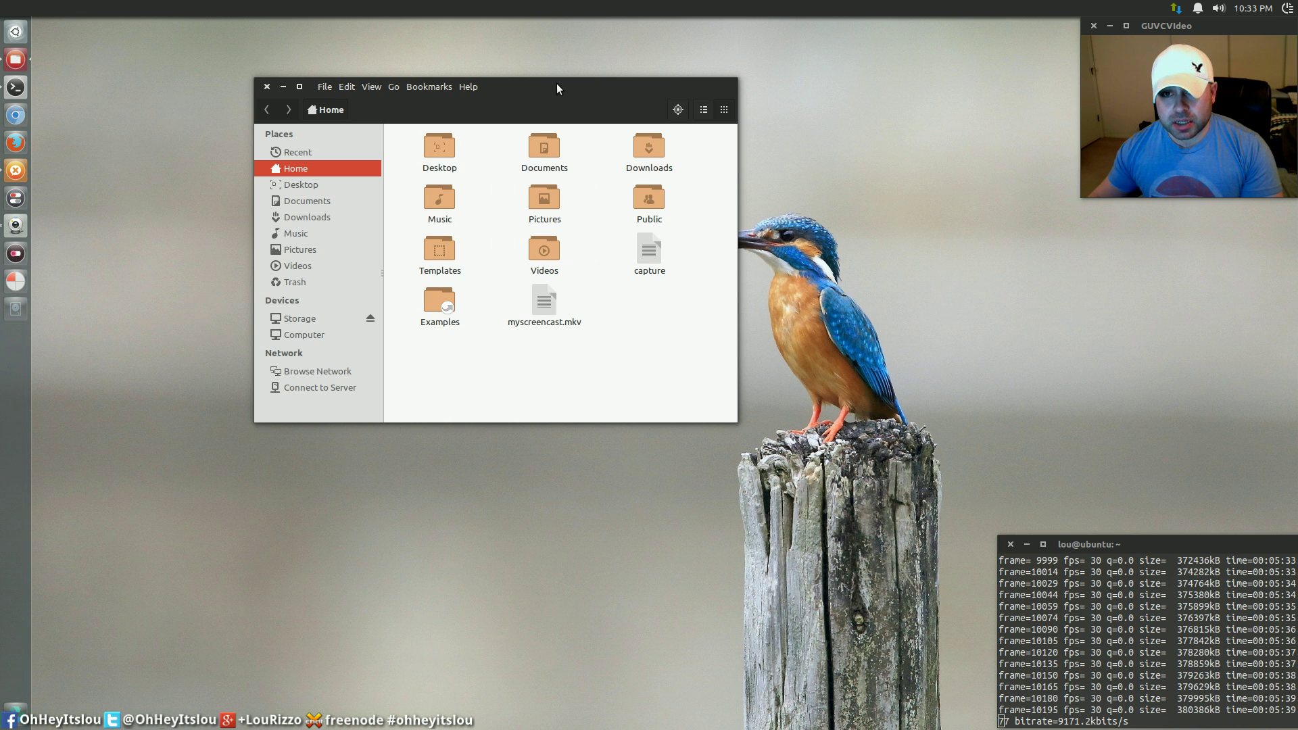
left_click(267, 87)
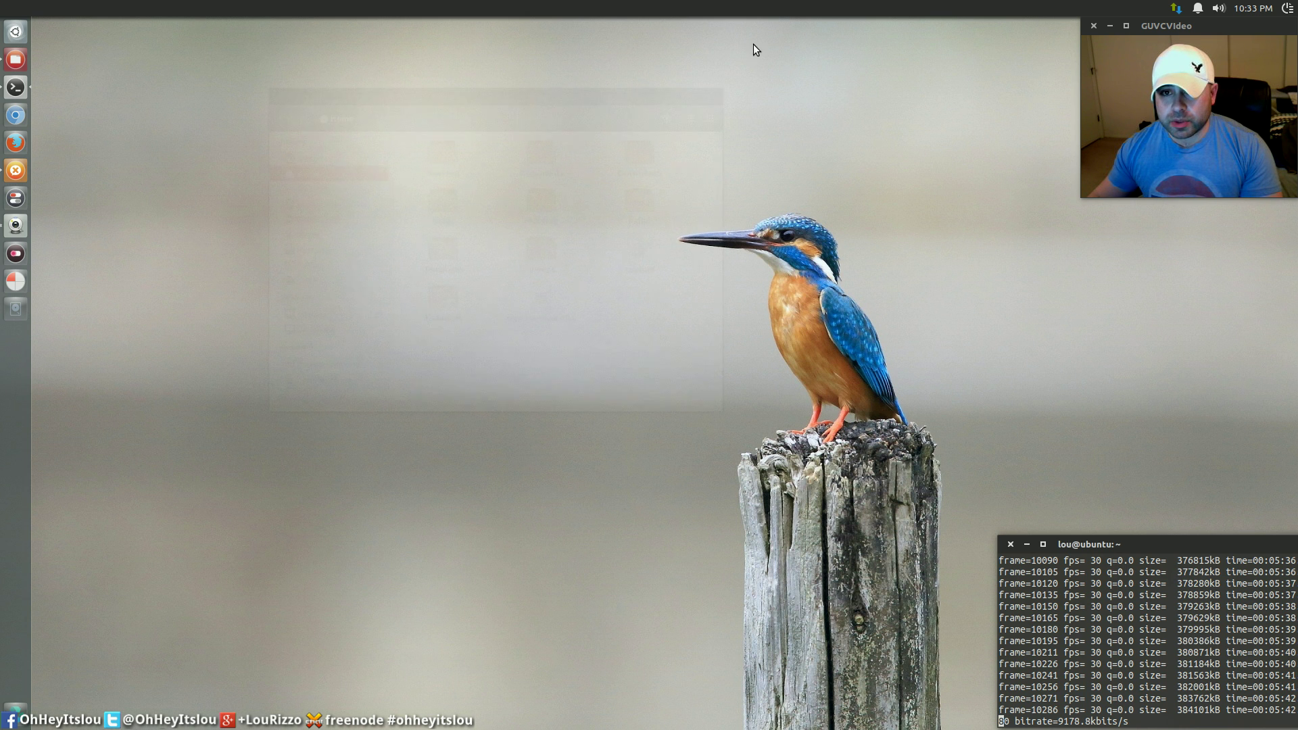
Open Sound Settings from the volume menu, then return to the All Settings overview
left_click(1216, 10)
left_click(1223, 59)
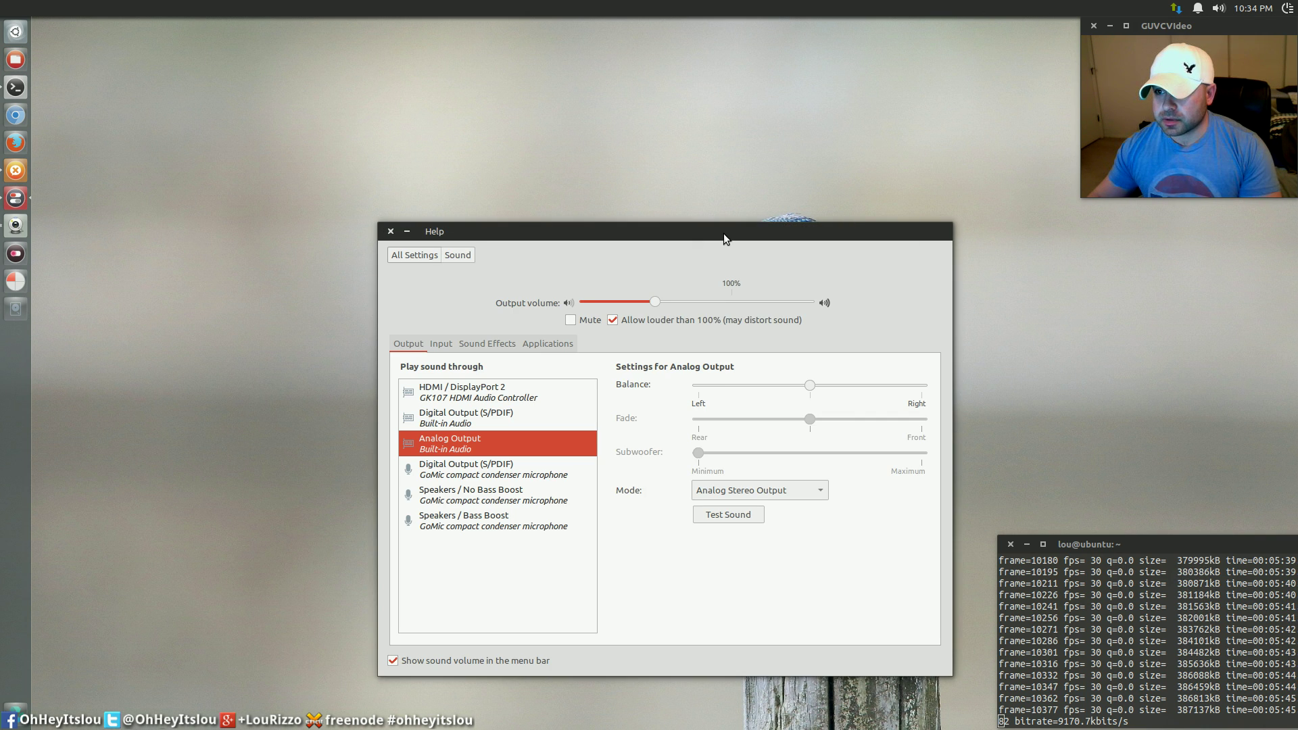
left_click_drag(723, 239, 554, 121)
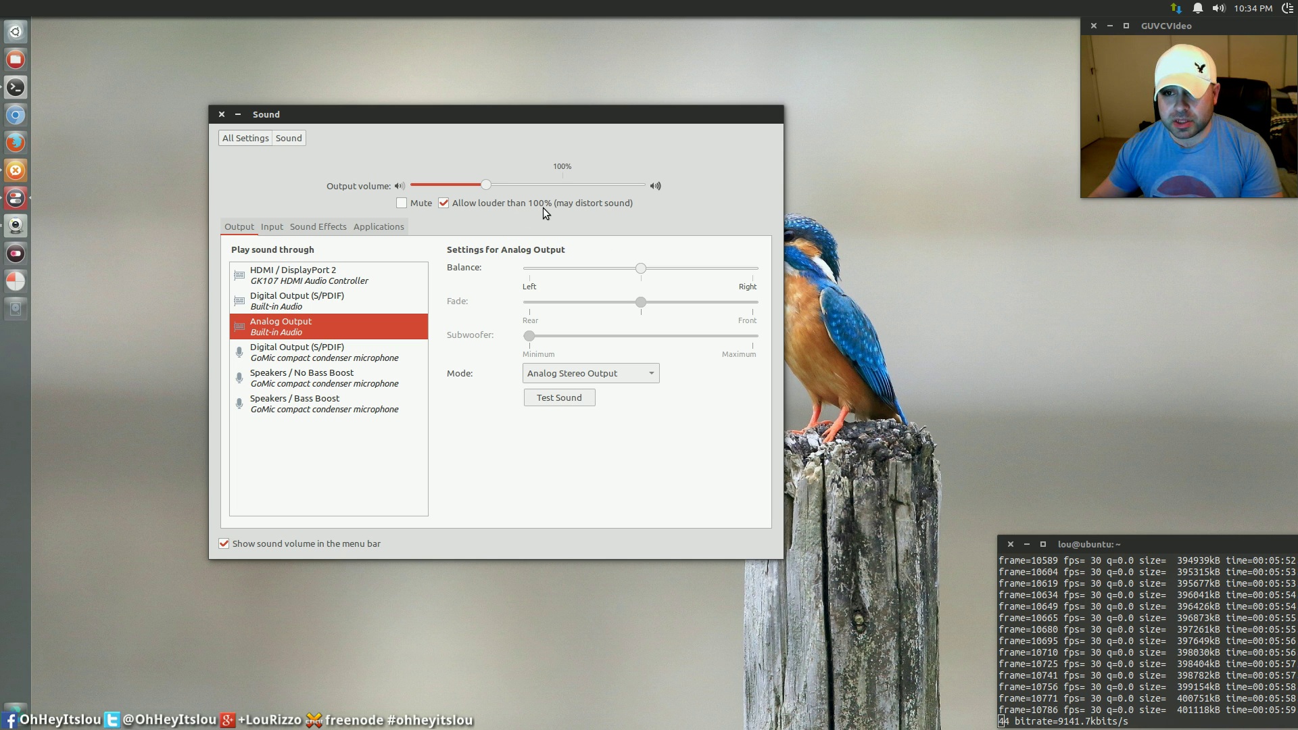
left_click(270, 140)
left_click_drag(506, 115, 468, 88)
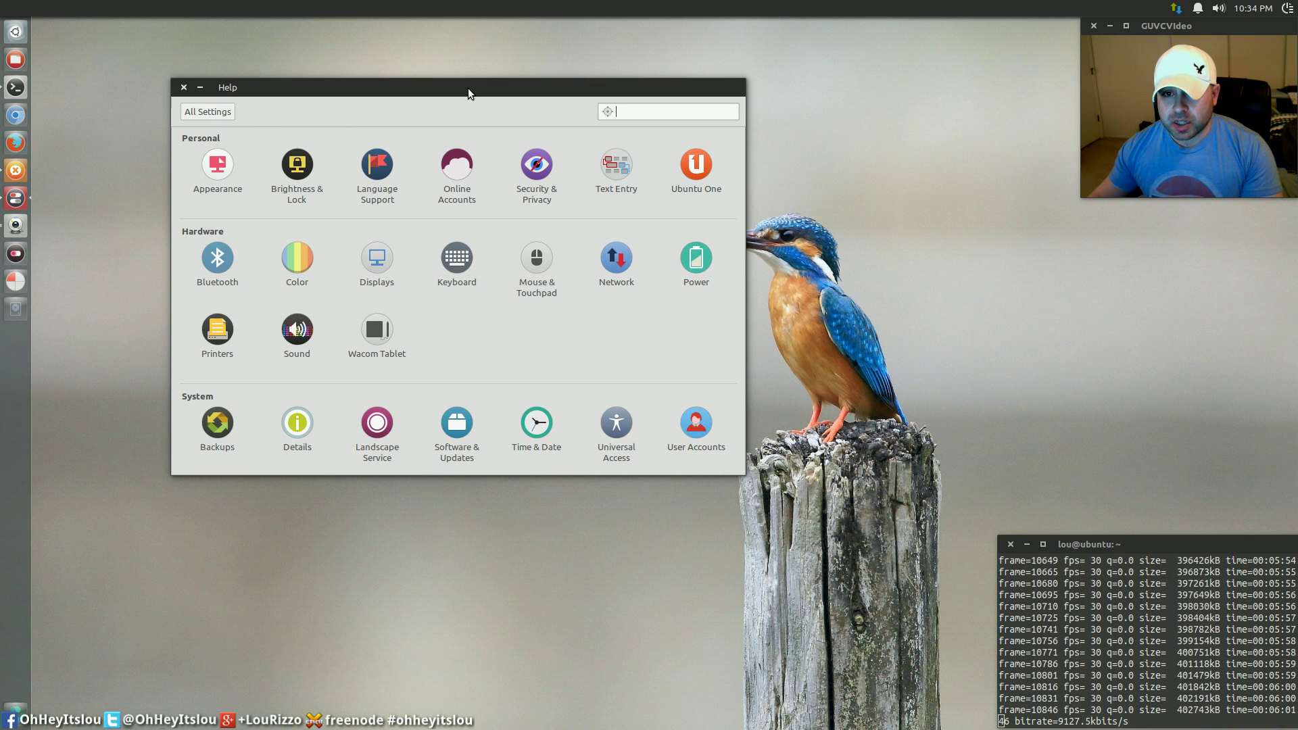
Open Appearance settings and adjust the launcher icon size slider
left_click(217, 169)
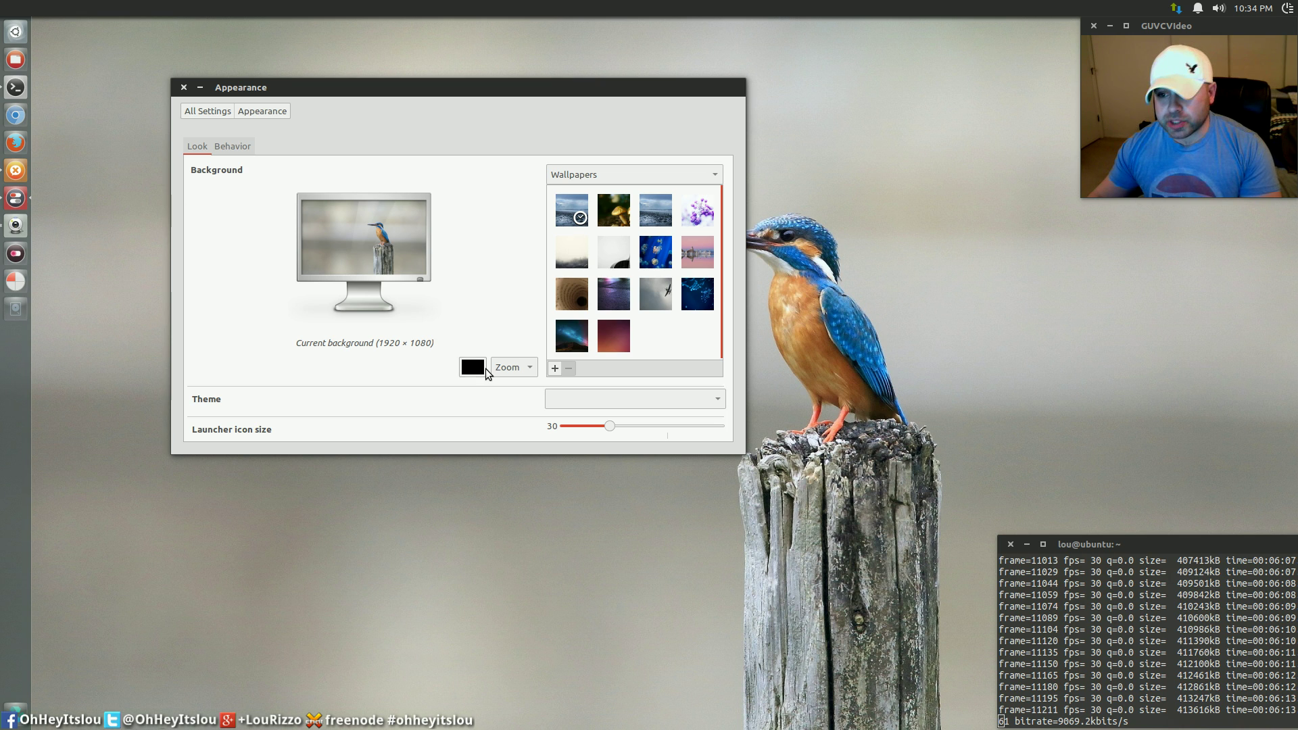
left_click_drag(611, 425, 568, 426)
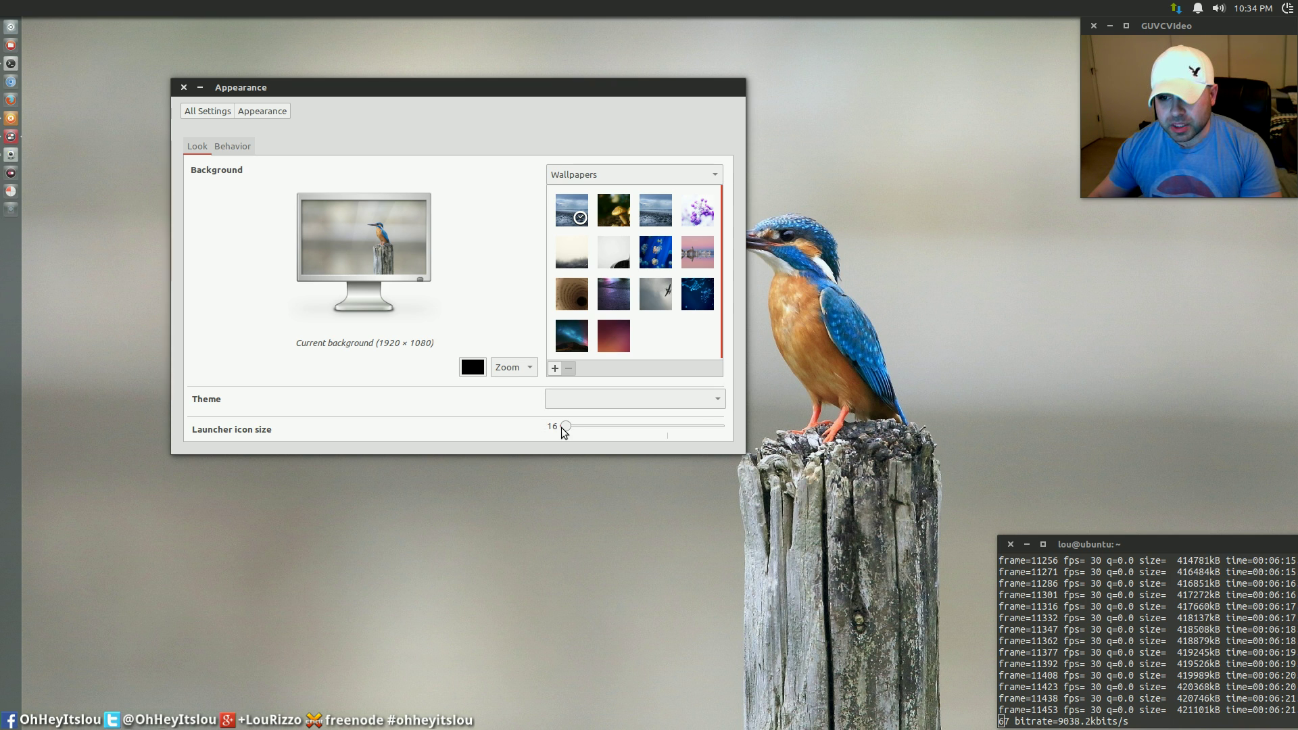
left_click_drag(563, 431, 607, 425)
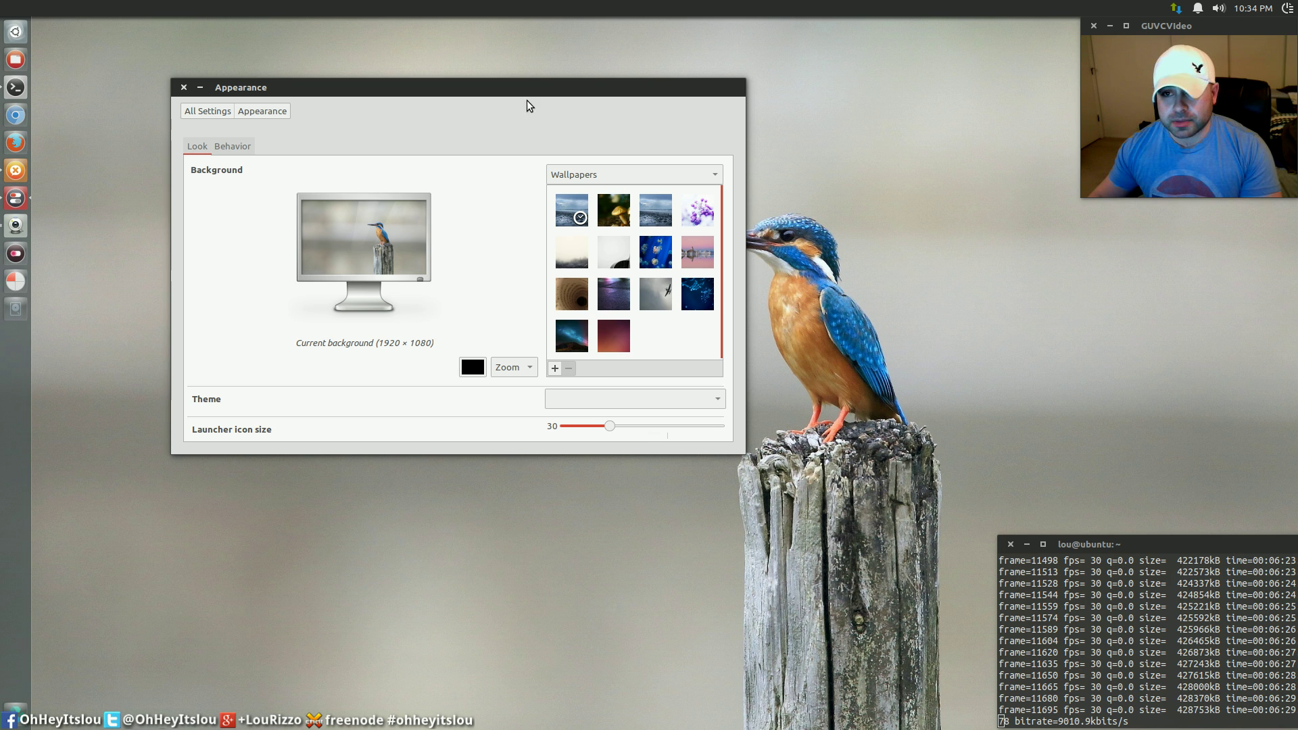
left_click_drag(526, 100, 538, 149)
Show Appearance's Behavior options, open Home in Files at the top left, then raise Appearance
left_click(267, 201)
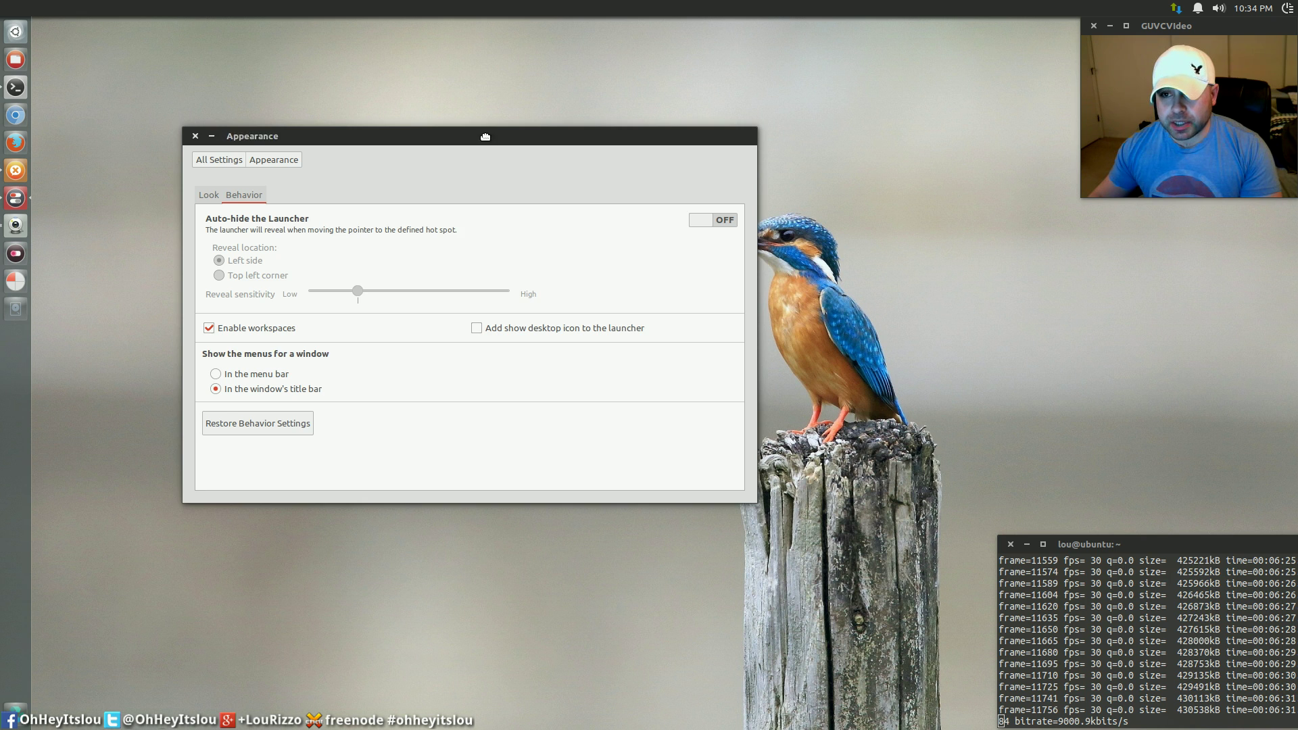
left_click_drag(267, 202, 259, 149)
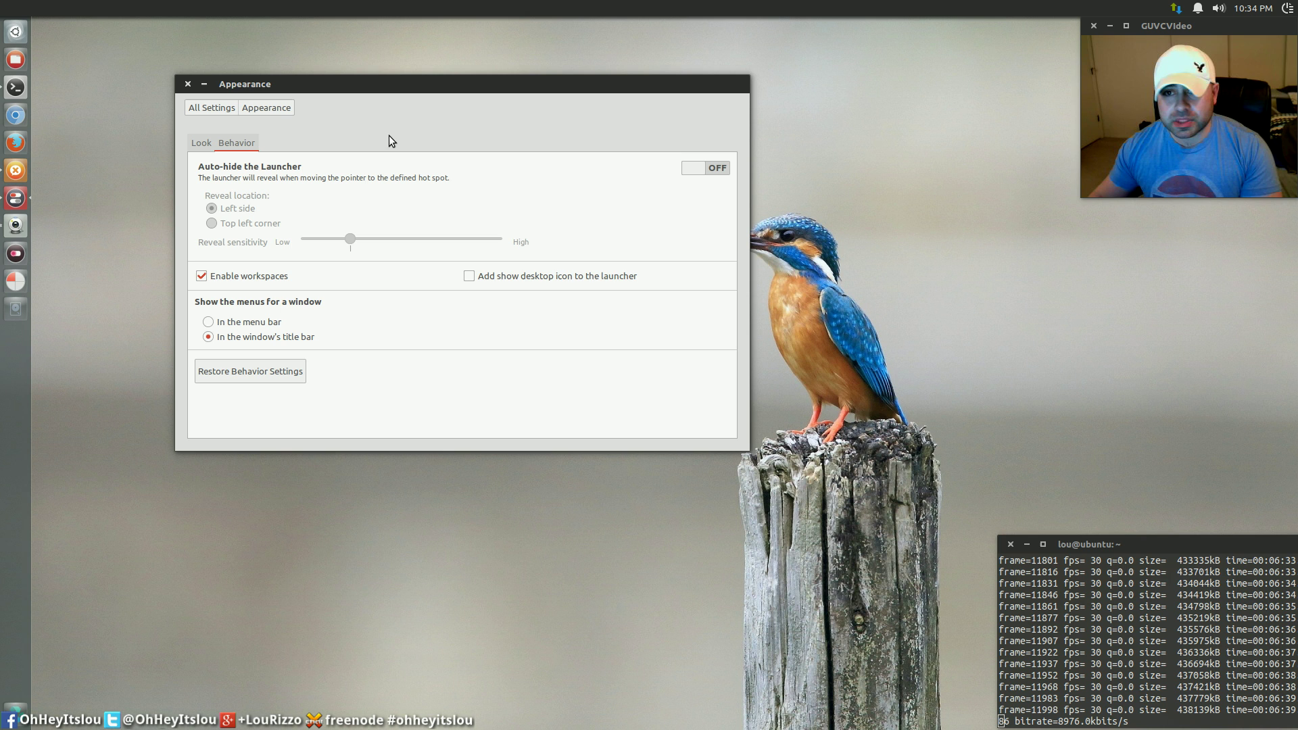
left_click(15, 60)
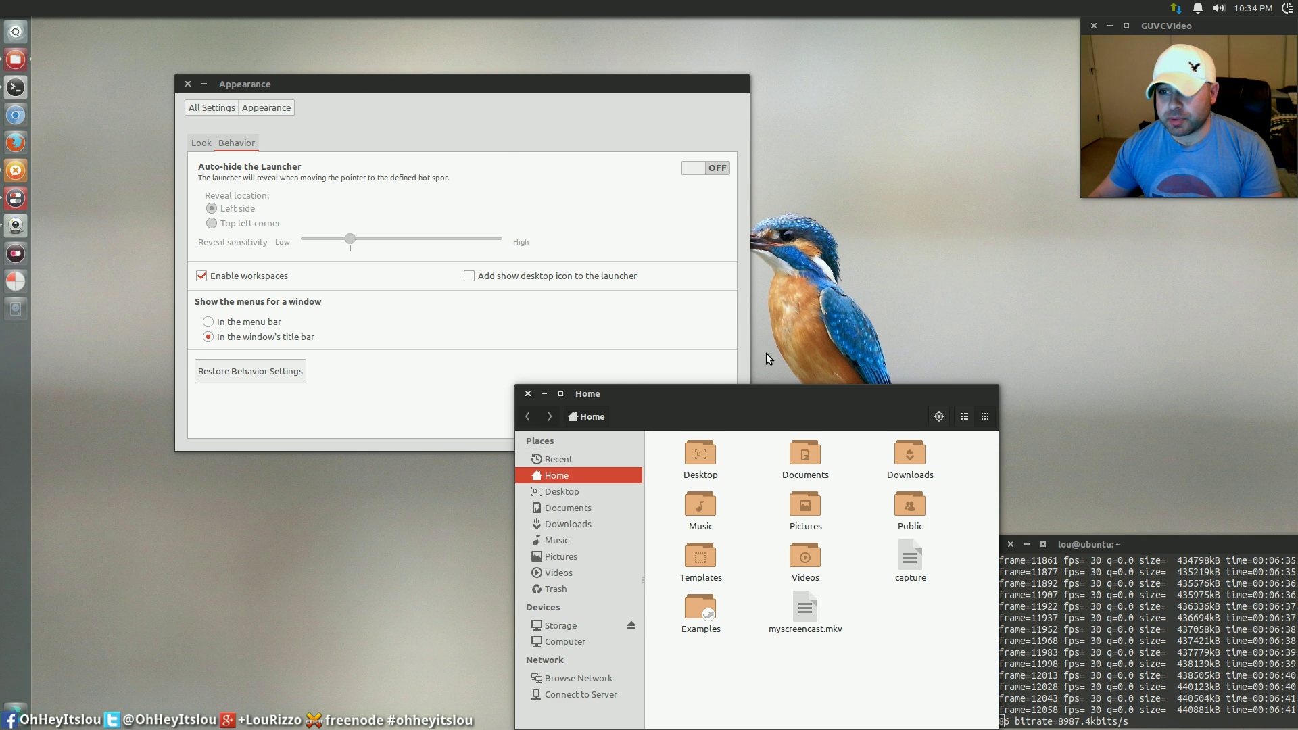
left_click_drag(789, 394, 540, 62)
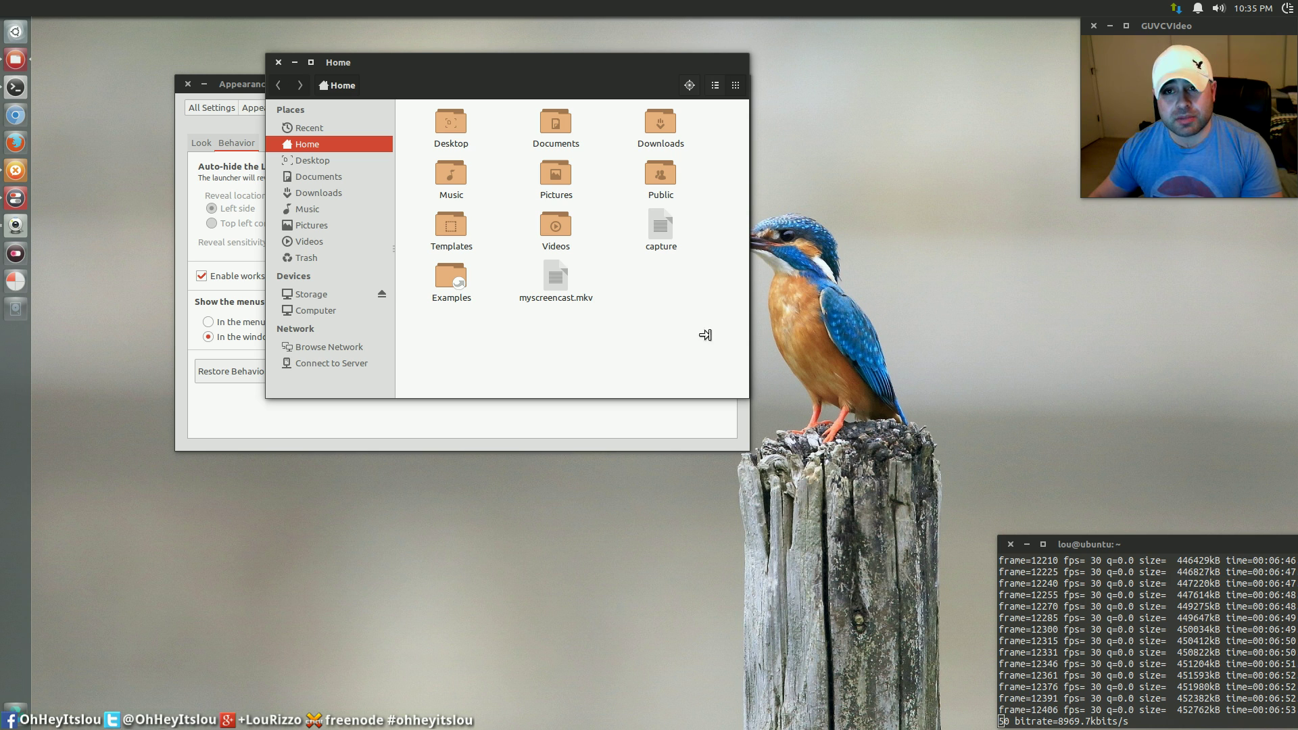
left_click_drag(512, 60, 732, 167)
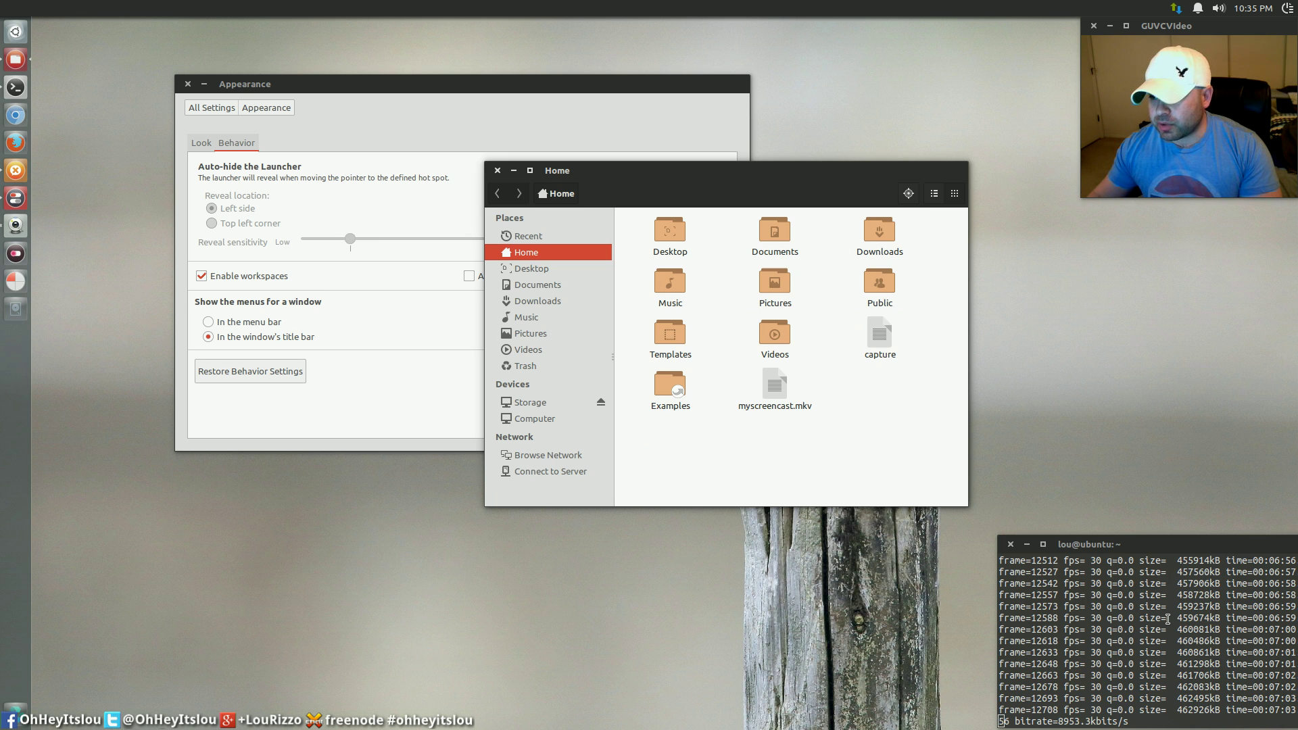
left_click_drag(836, 174, 389, 43)
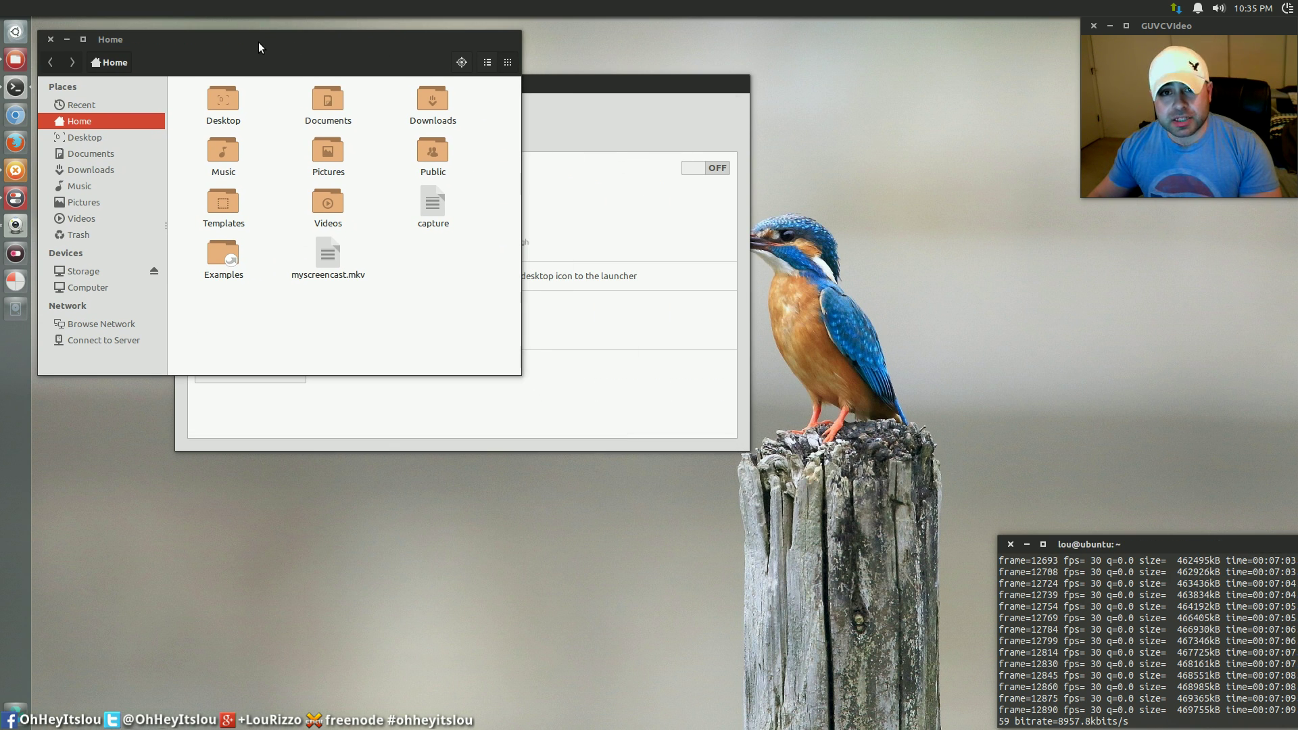
mouse_move(248, 37)
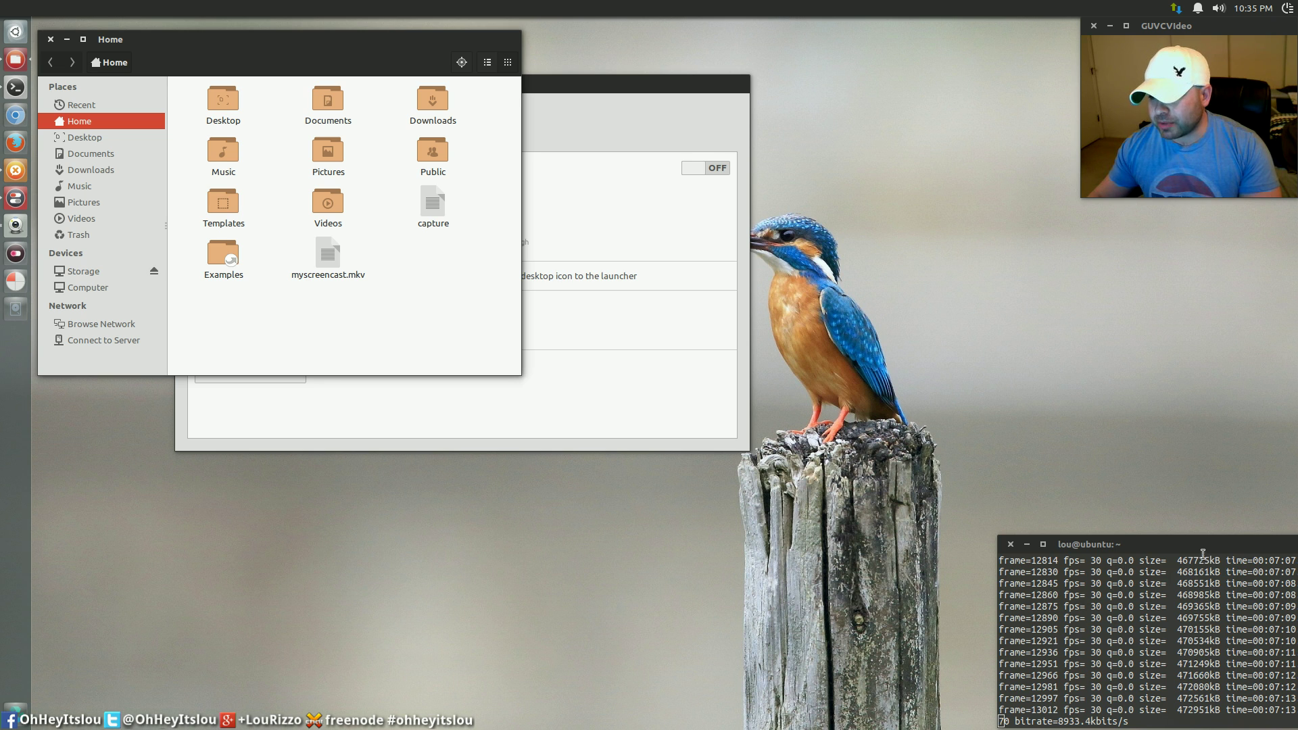
mouse_move(1204, 552)
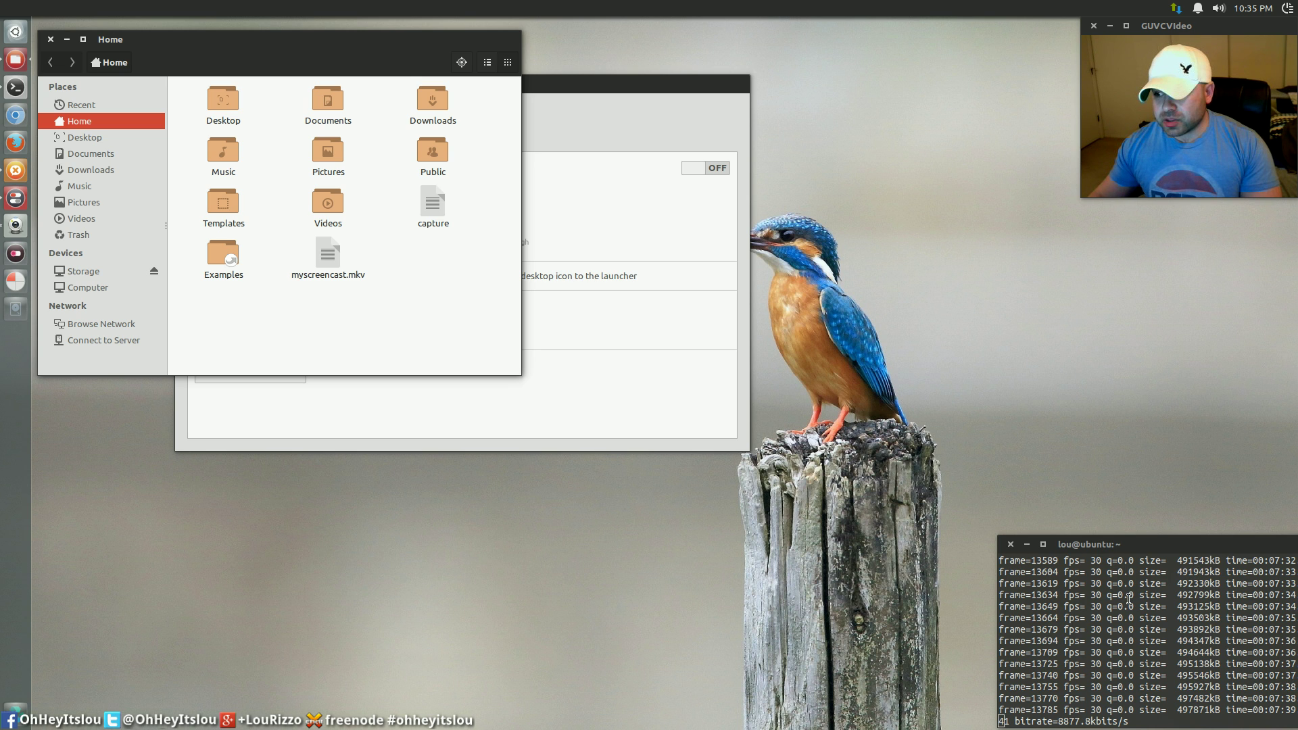
left_click(685, 358)
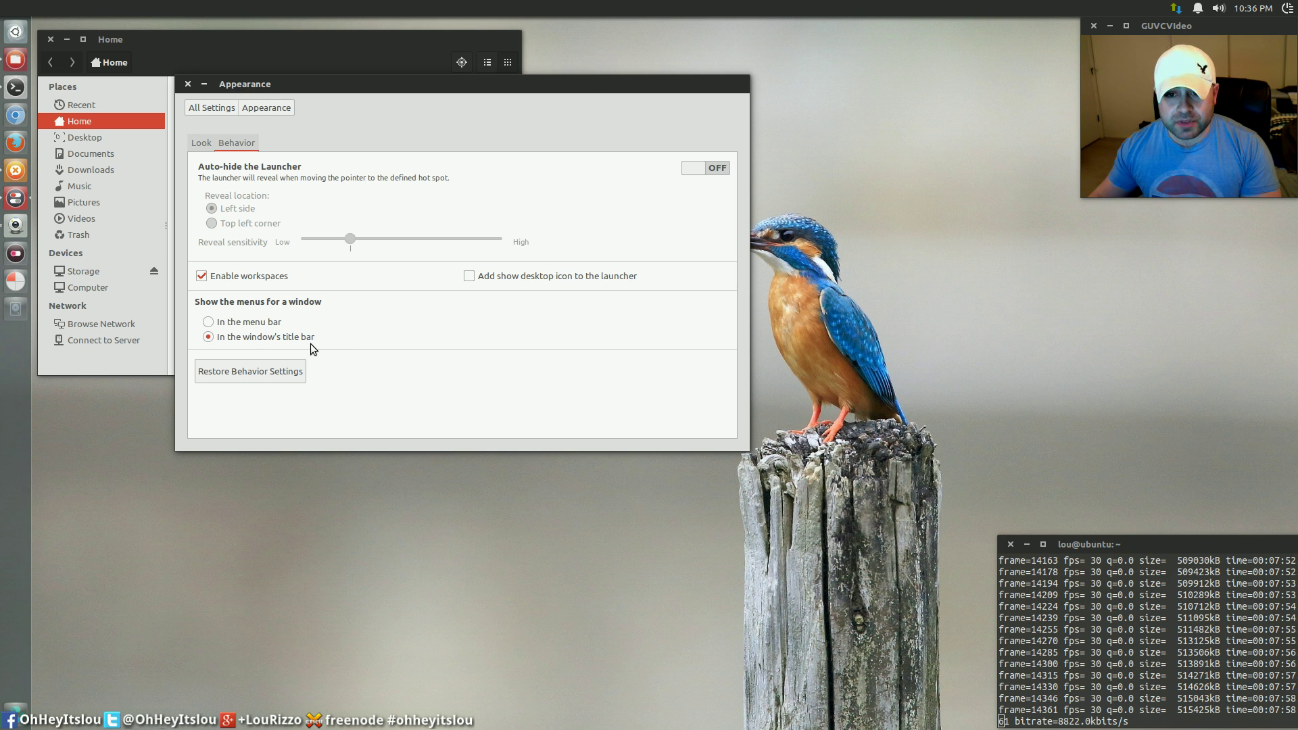
Return to All Settings, close the Home window, and open Security & Privacy
left_click_drag(605, 86, 794, 160)
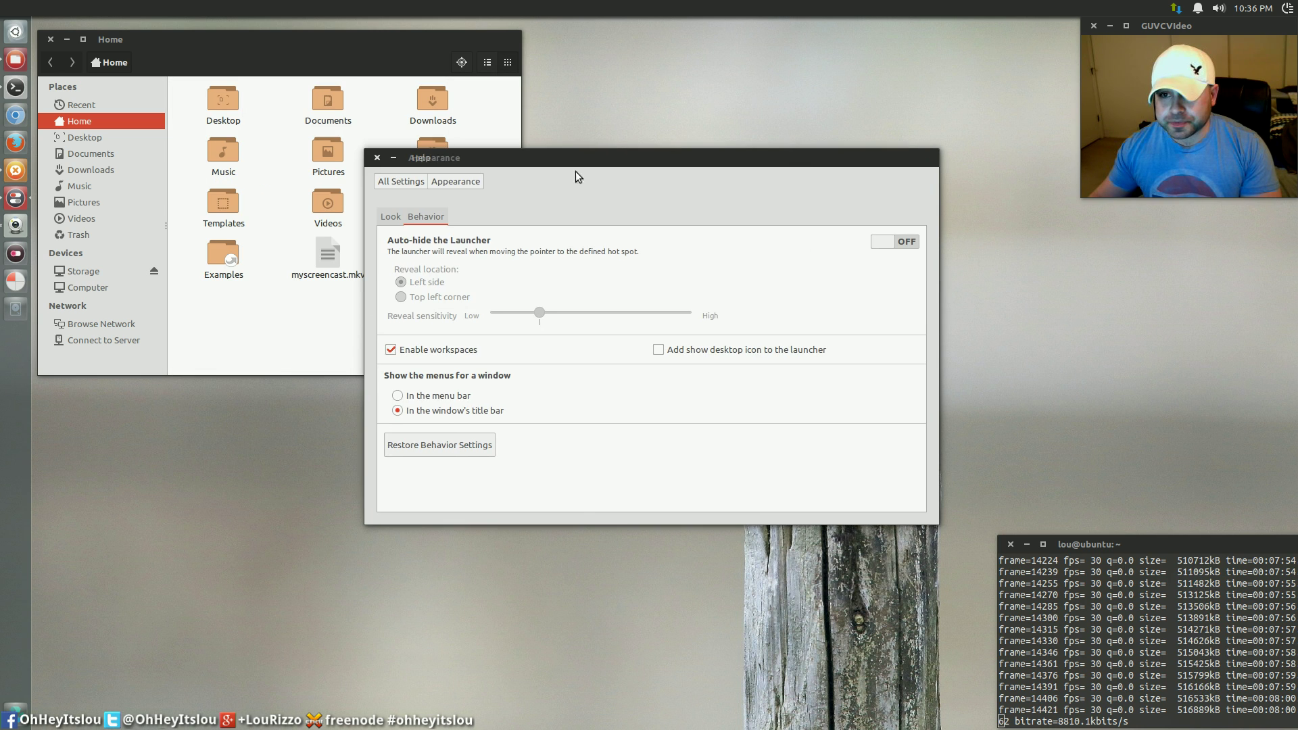
left_click(401, 181)
left_click(47, 39)
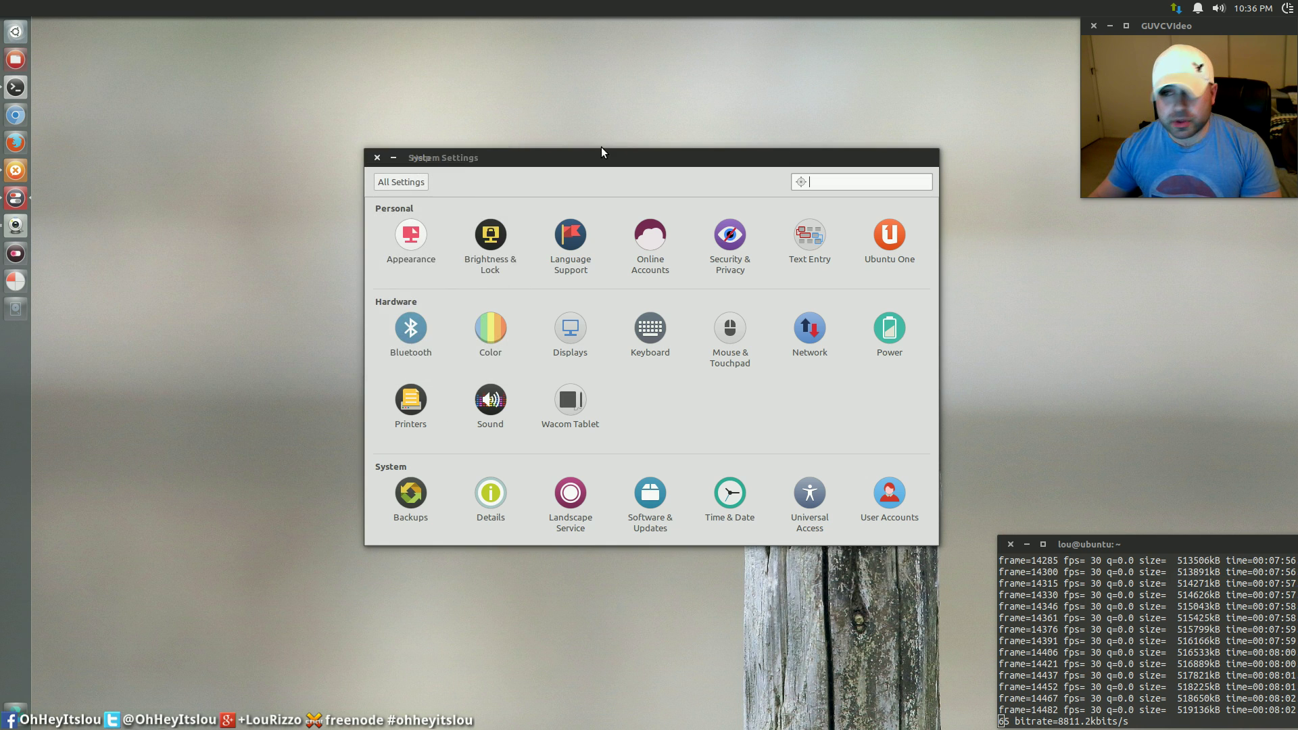
left_click_drag(631, 156, 342, 54)
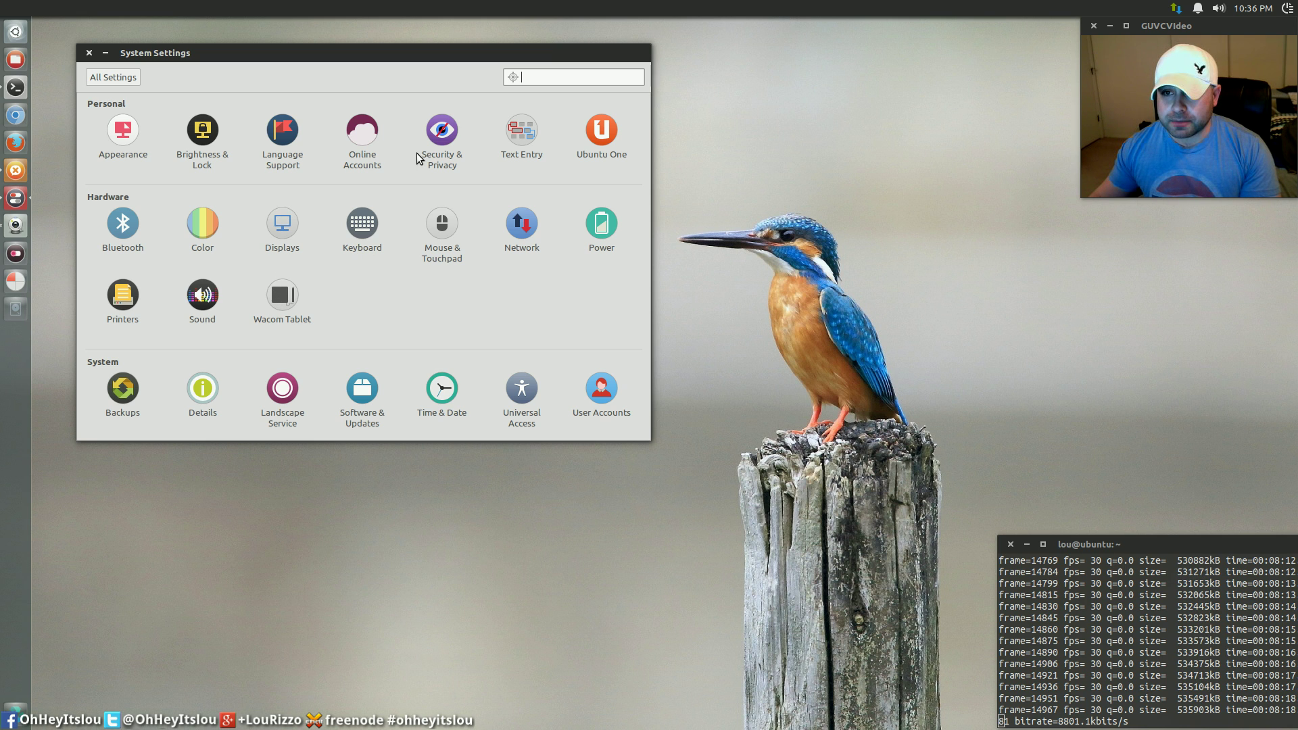
left_click(455, 147)
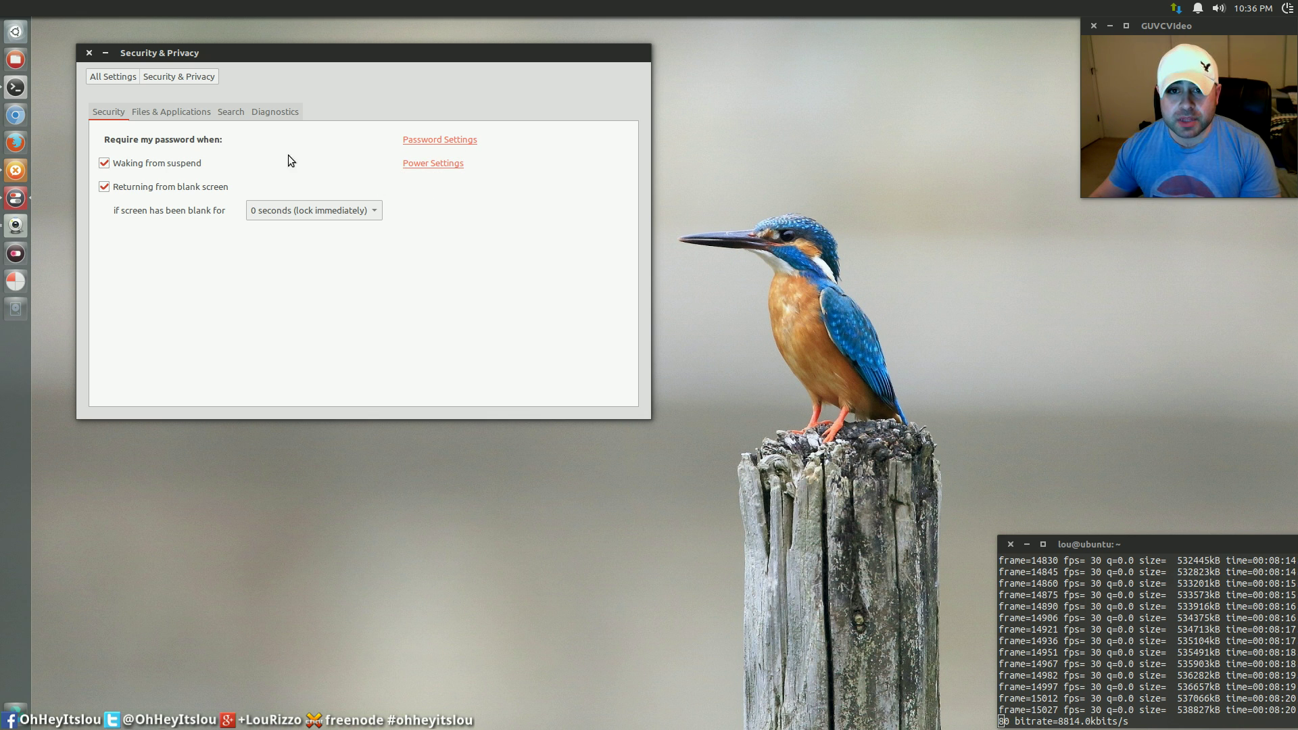
Review the Files & Applications and Search privacy tabs, then return to All Settings
left_click(159, 113)
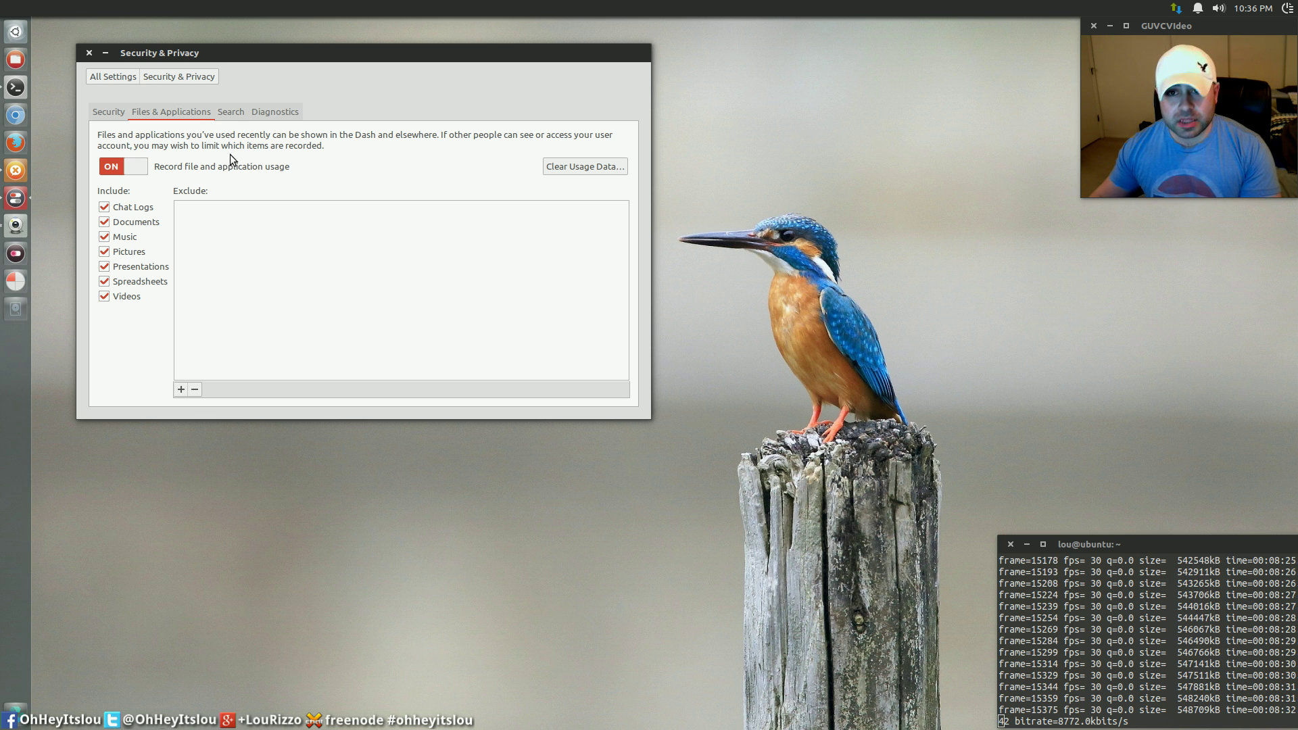
left_click(231, 113)
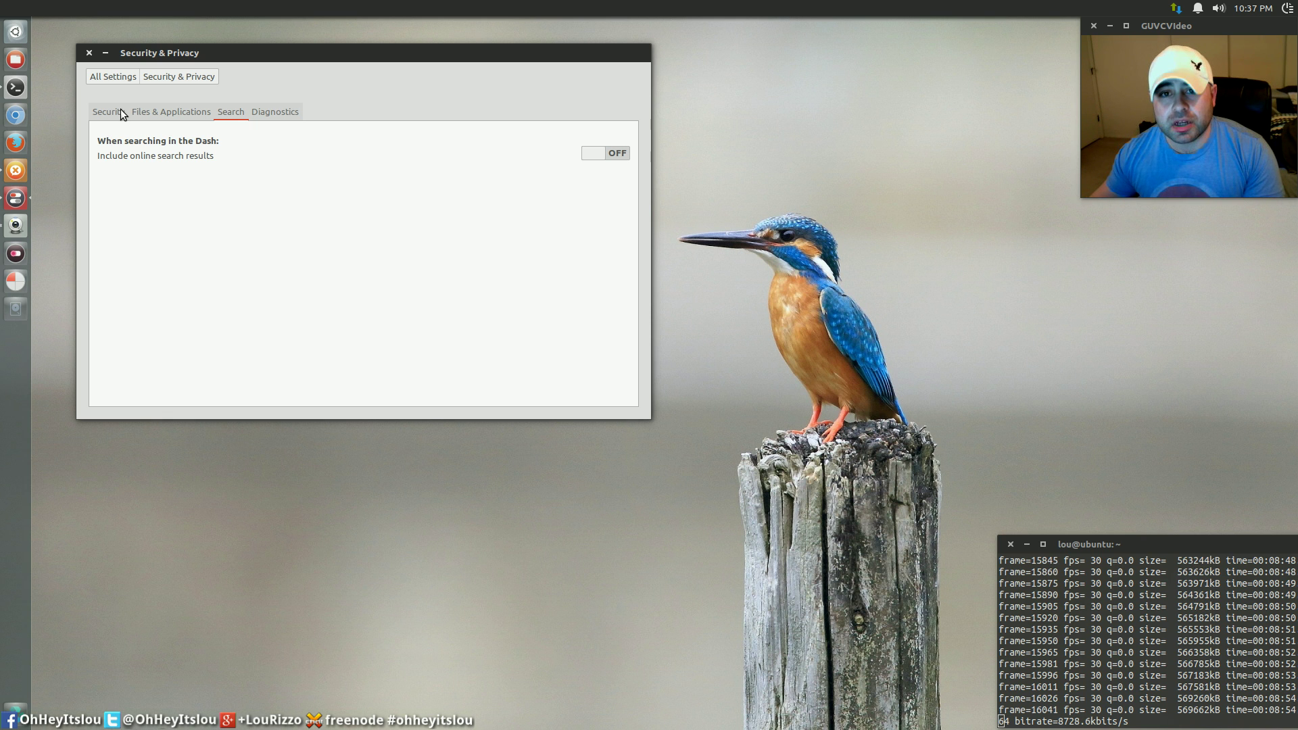
left_click(113, 77)
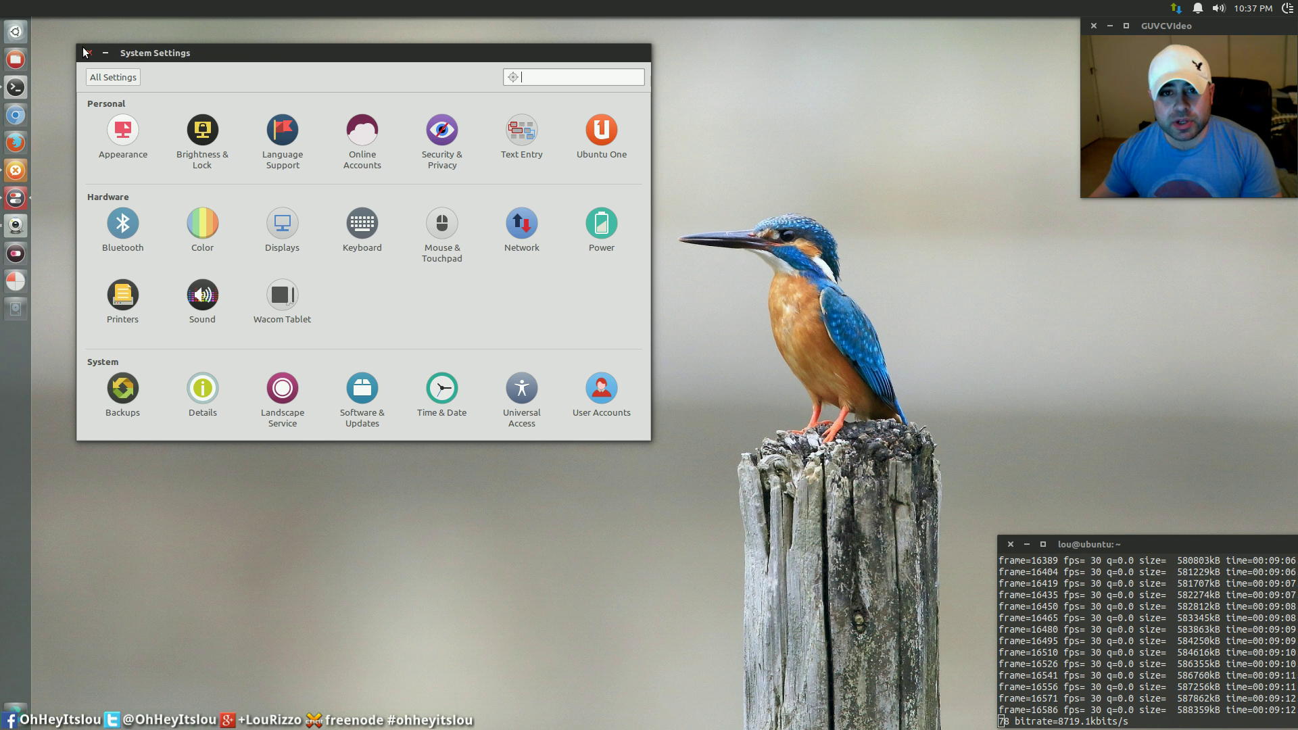
Move the System Settings window aside and close it
left_click_drag(321, 59, 472, 101)
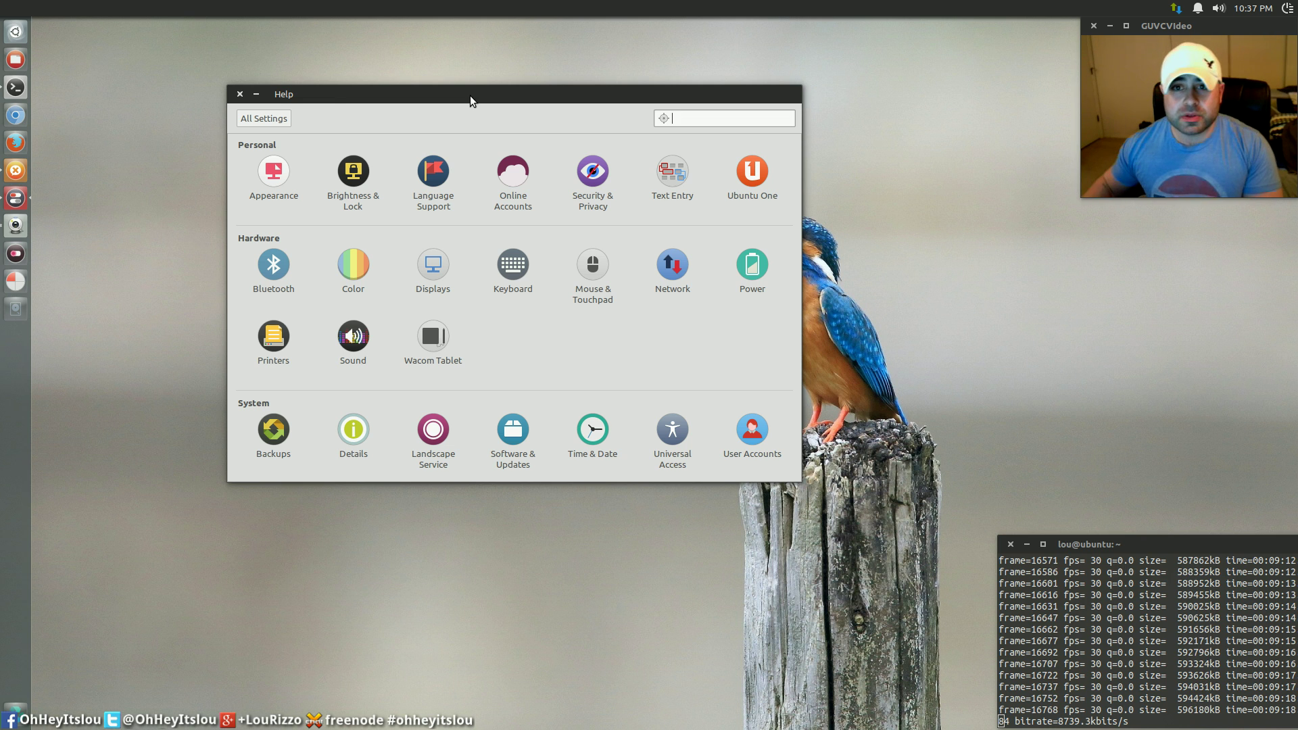
left_click(239, 94)
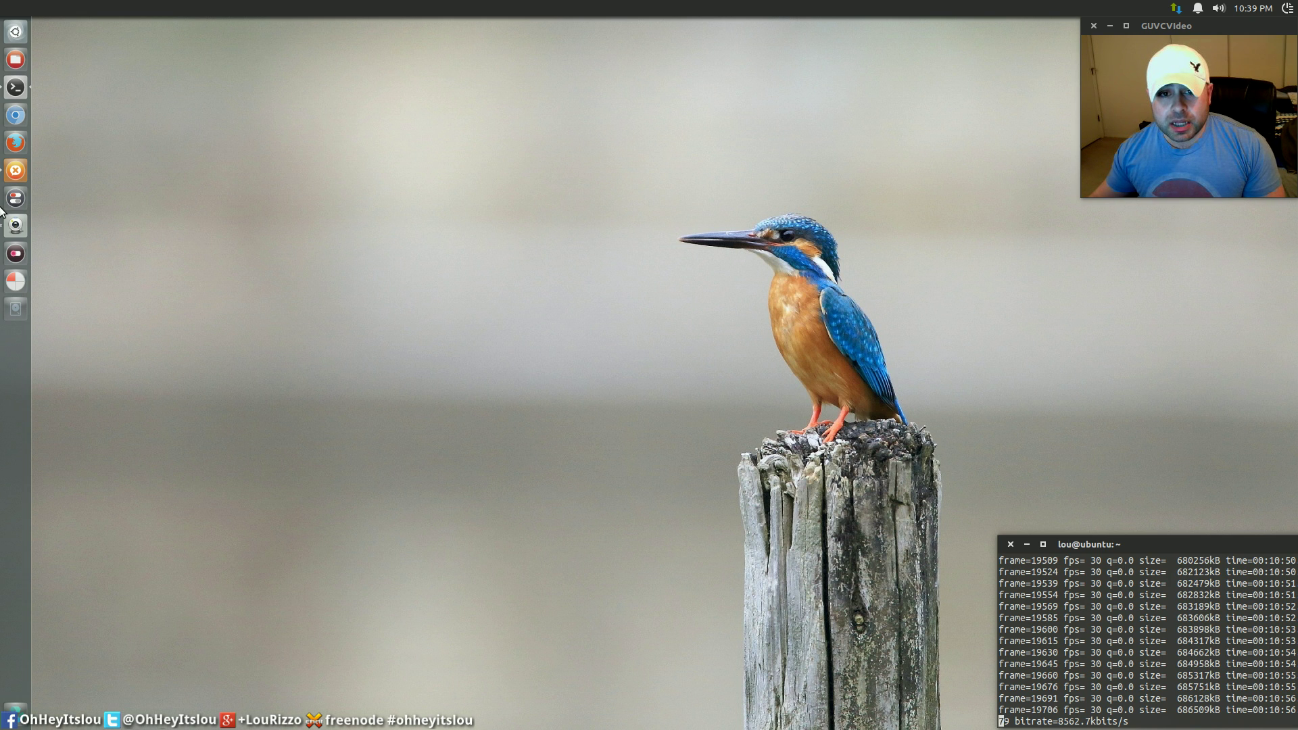
left_click(20, 195)
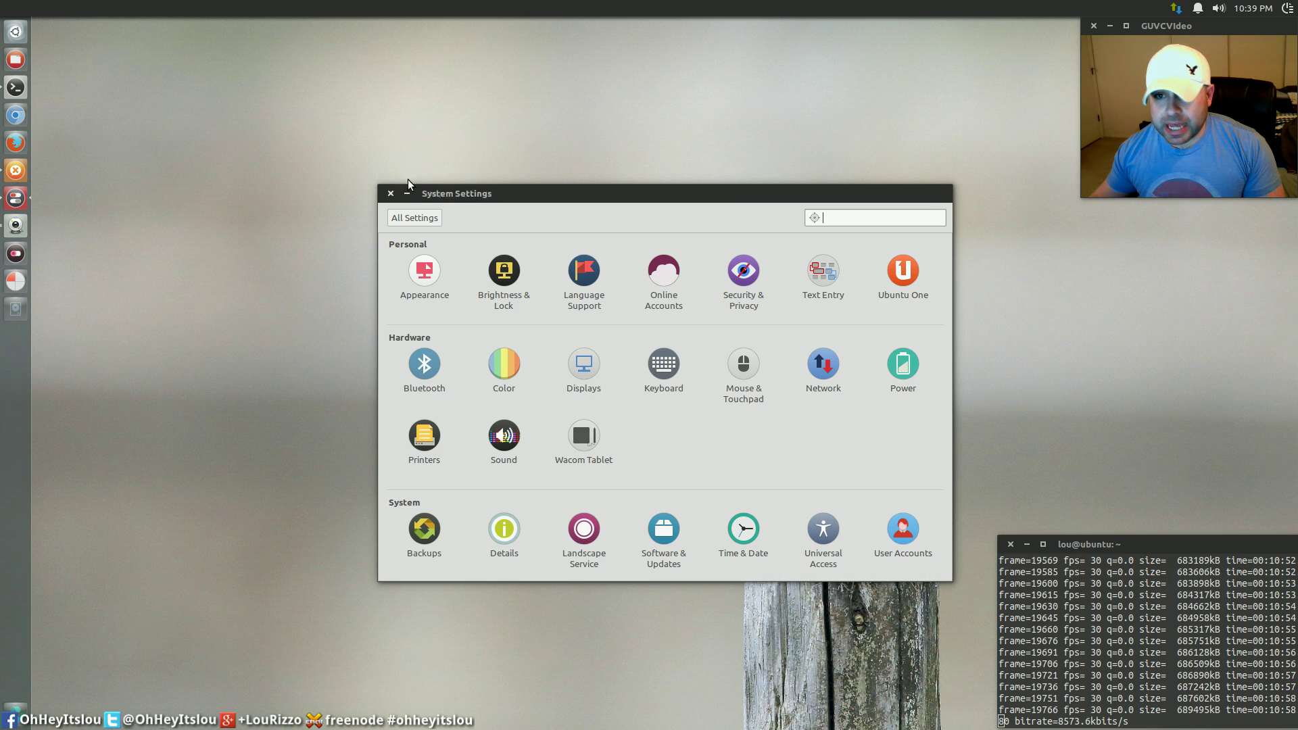
left_click(393, 196)
key("super+8")
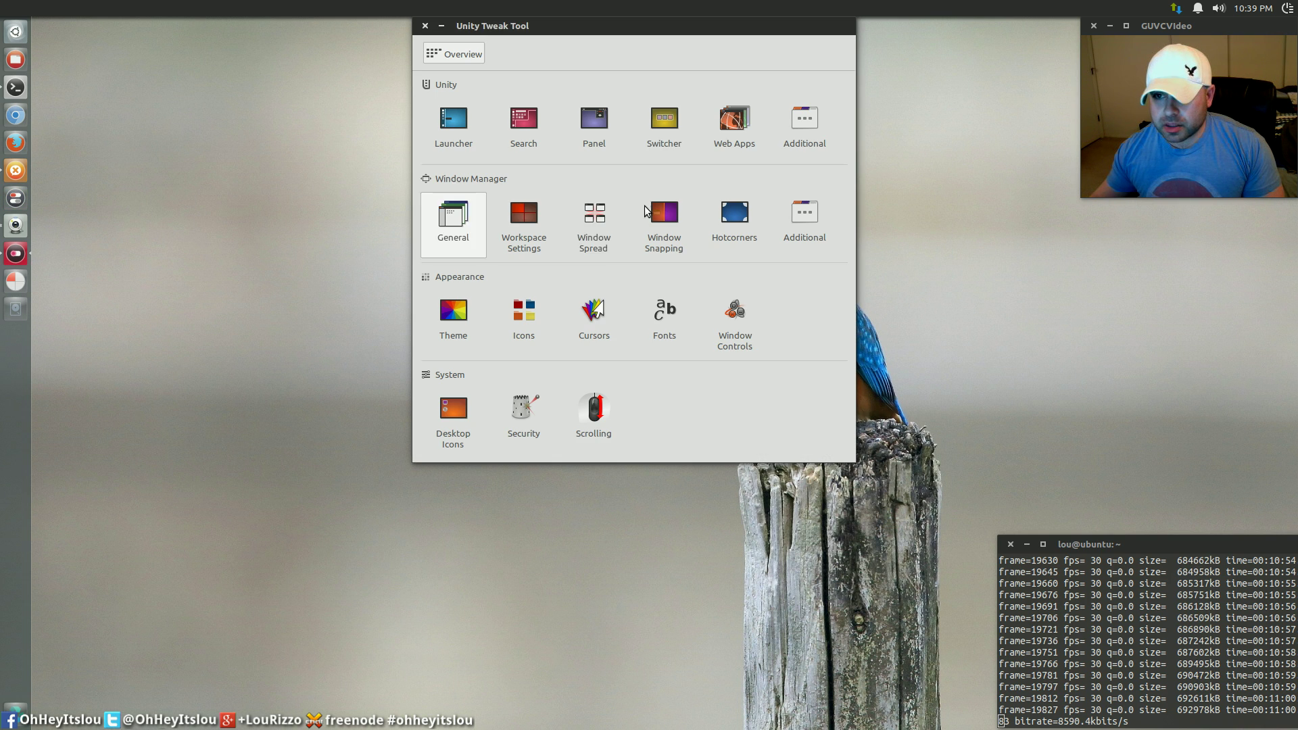
left_click_drag(651, 42, 454, 92)
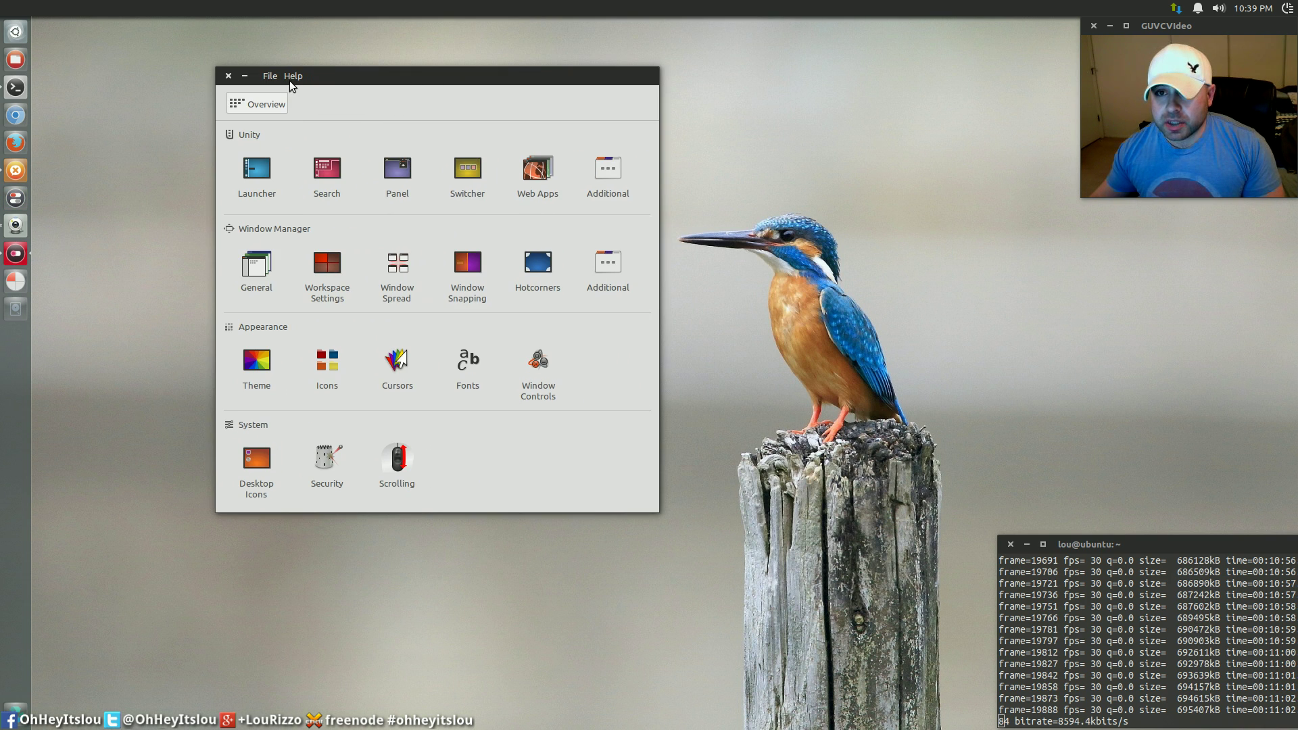
left_click_drag(375, 77, 380, 74)
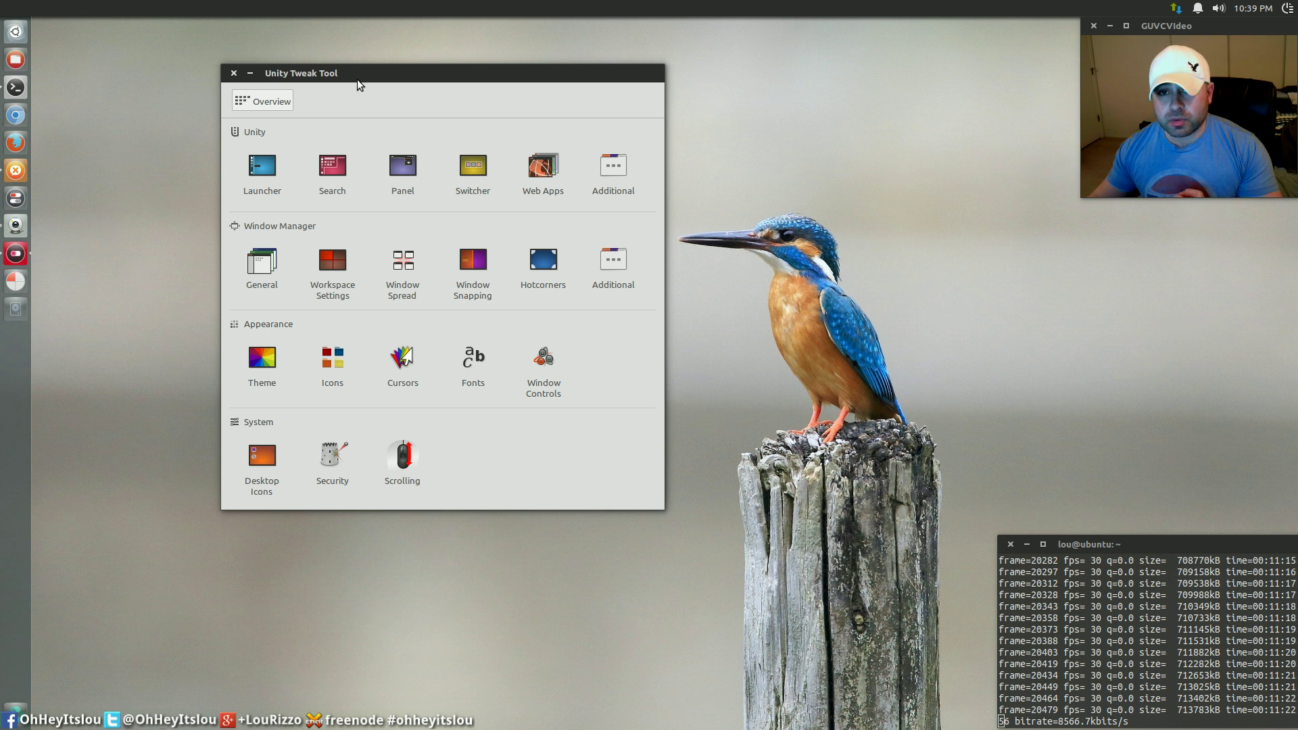
mouse_move(346, 61)
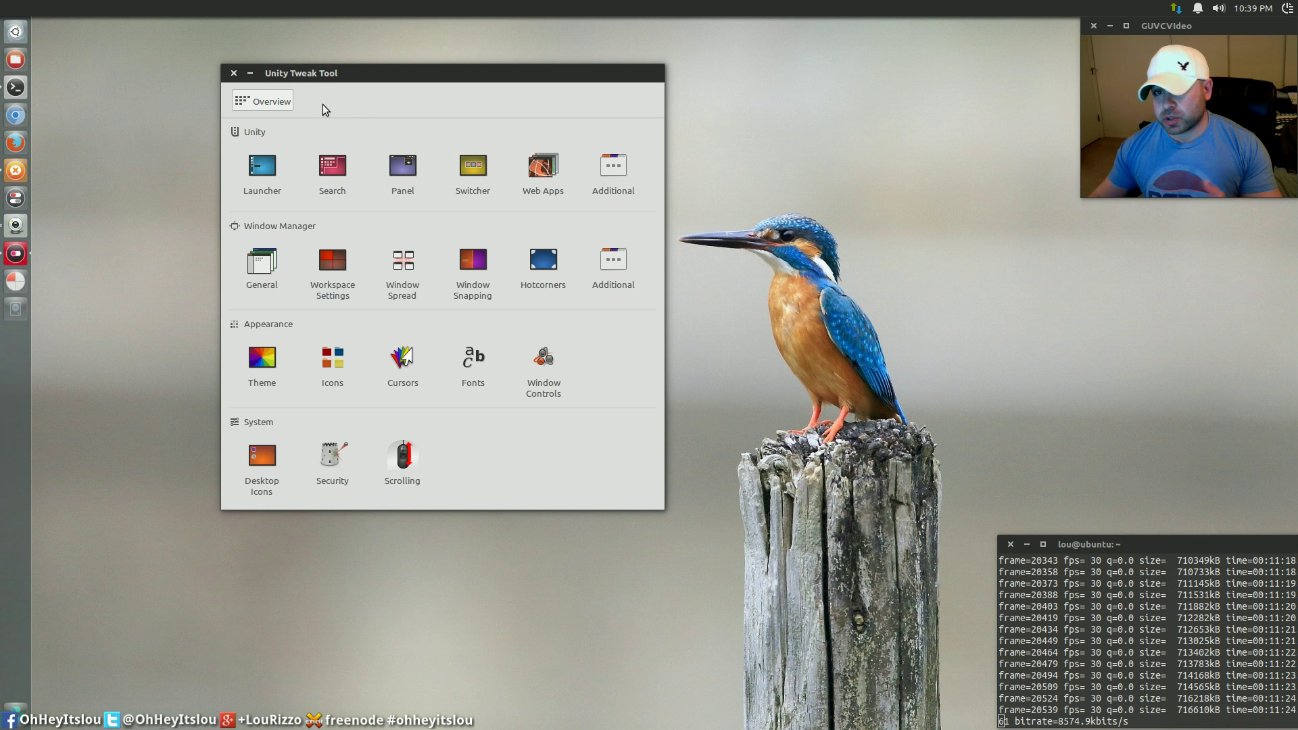
left_click(234, 73)
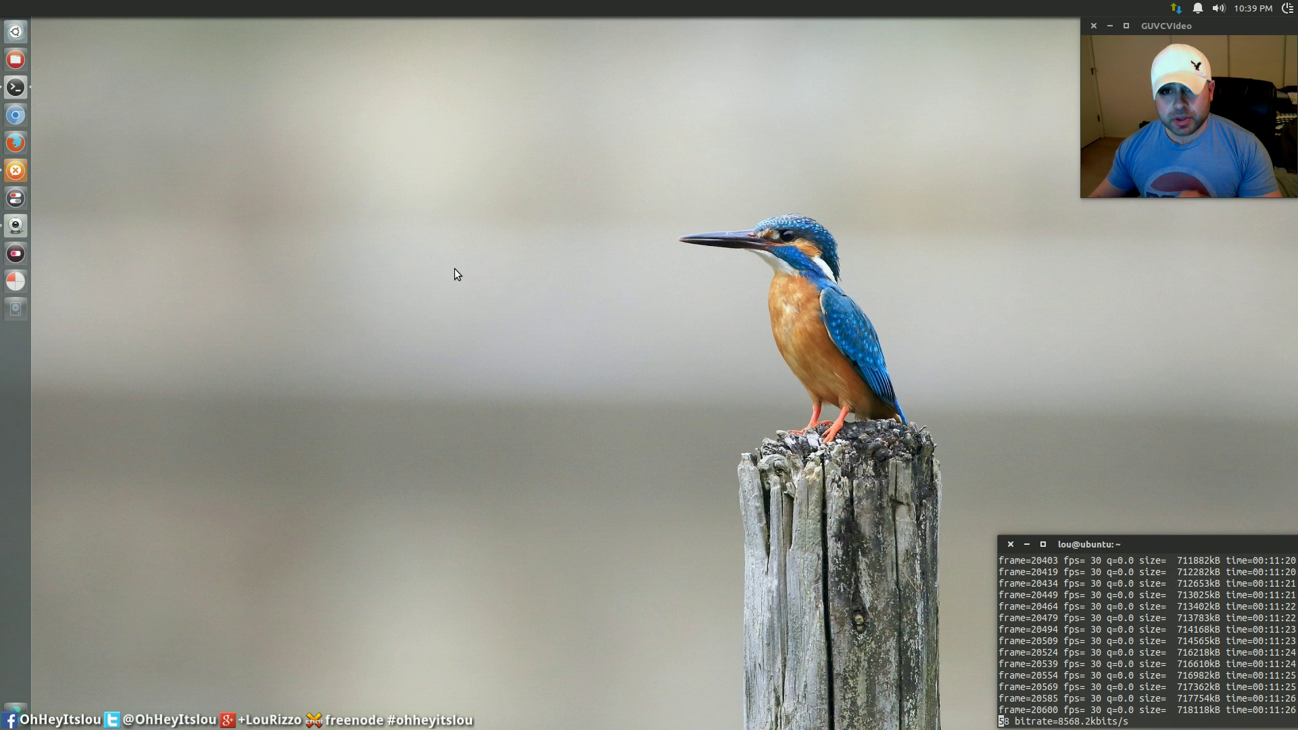